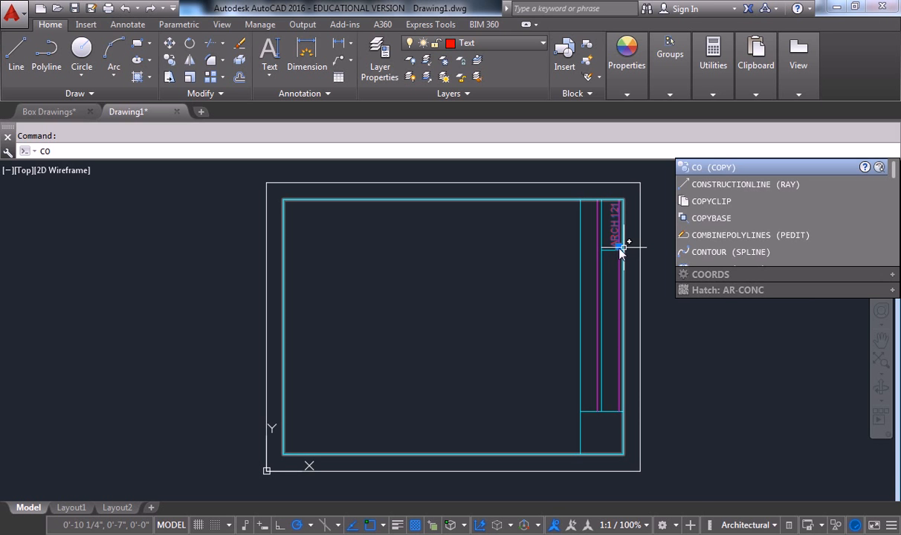
Copy the ARCH 121 label from the line endpoint to a lower spot in the title strip.
key(Return)
scroll(624, 250, up, 5)
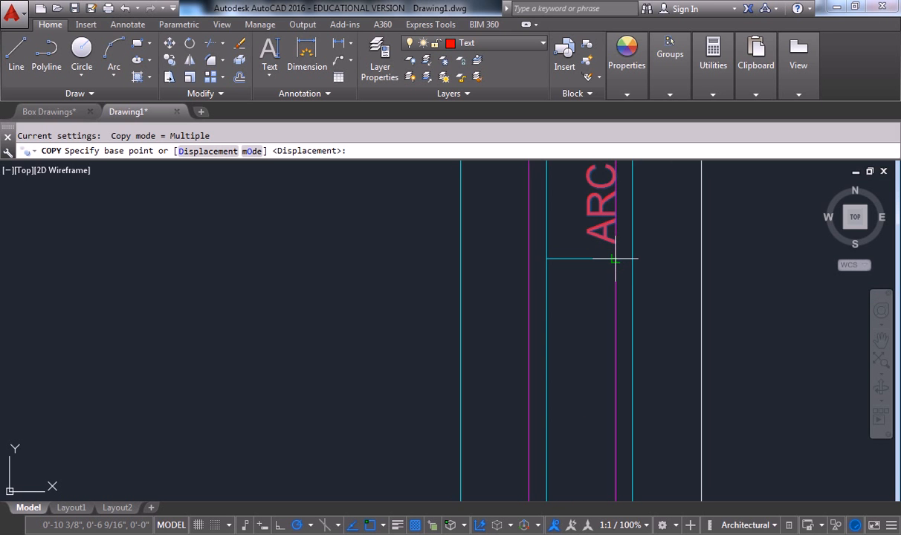
click(615, 260)
scroll(620, 250, down, 5)
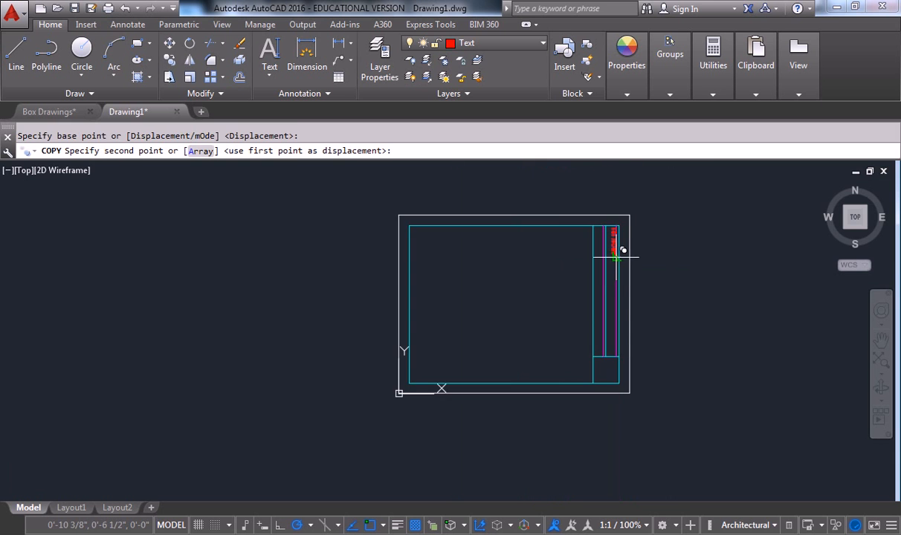
scroll(622, 312, up, 3)
click(612, 316)
key(Escape)
click(611, 294)
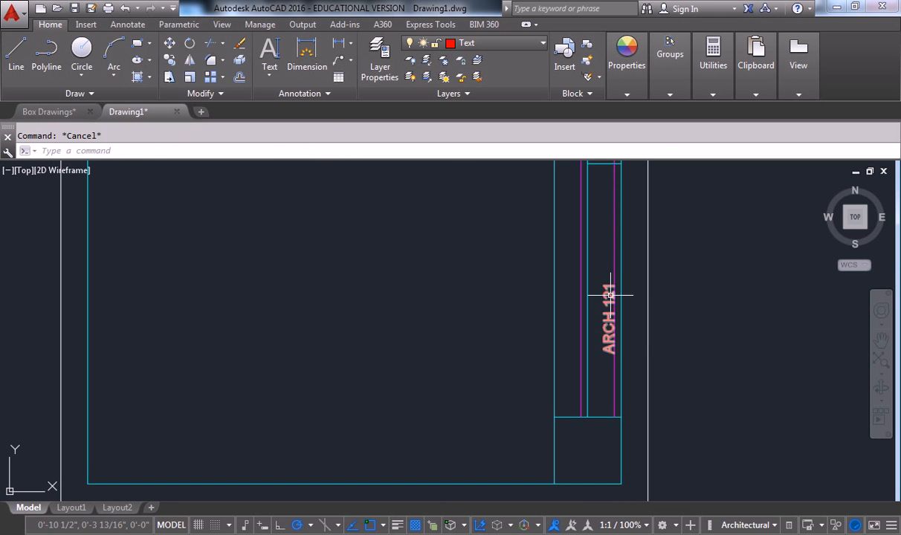
Replace the copied label's text with the student's full name.
double_click(610, 293)
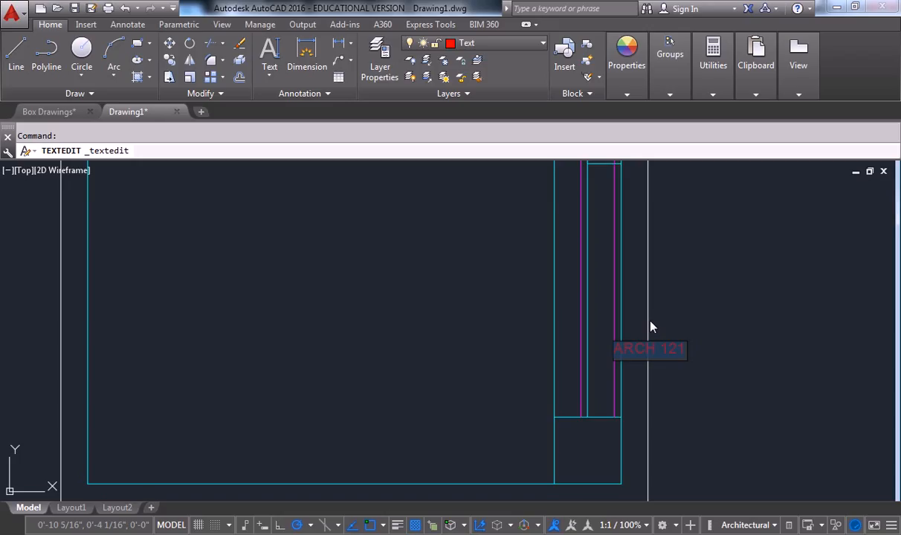
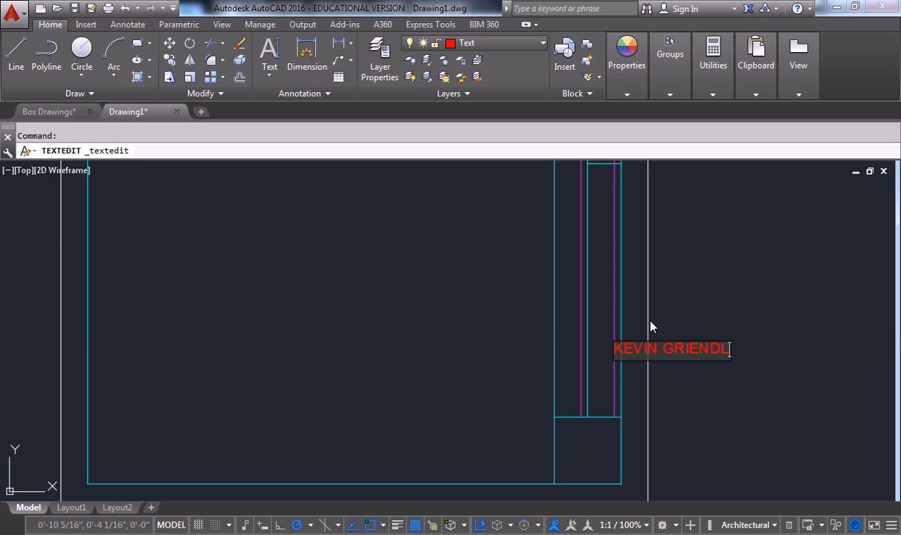
key(Return)
key(Return)
Pan and zoom around the title block to check the new name label.
middle_drag(700, 260, 631, 268)
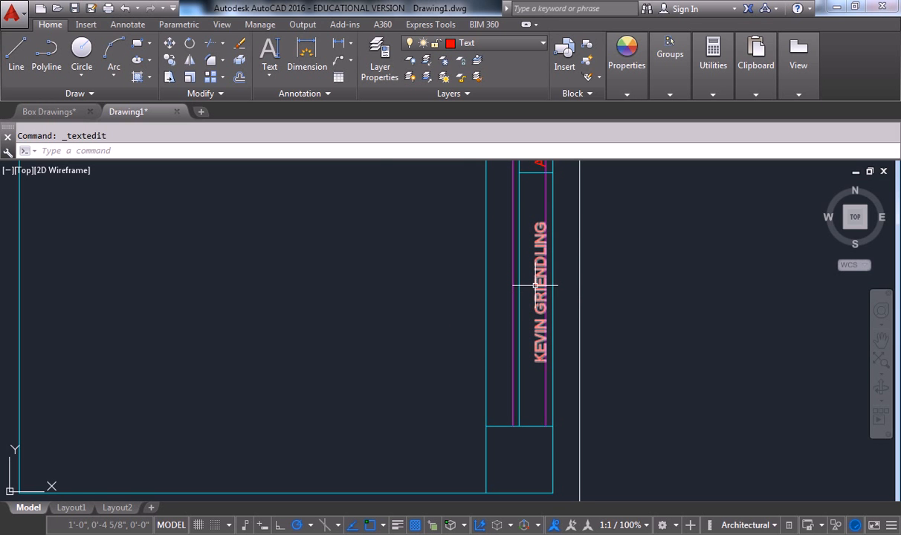
scroll(541, 363, up, 5)
click(517, 332)
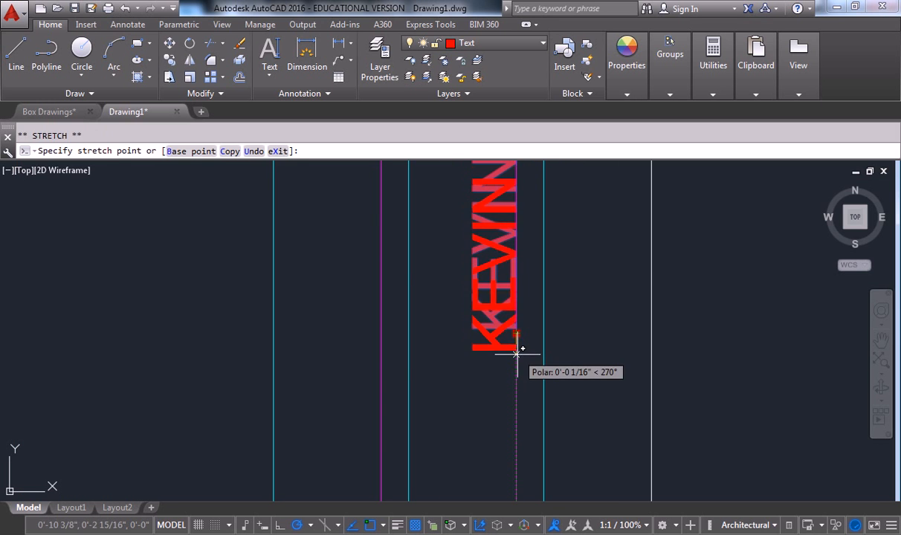
scroll(587, 308, down, 6)
middle_drag(593, 301, 533, 336)
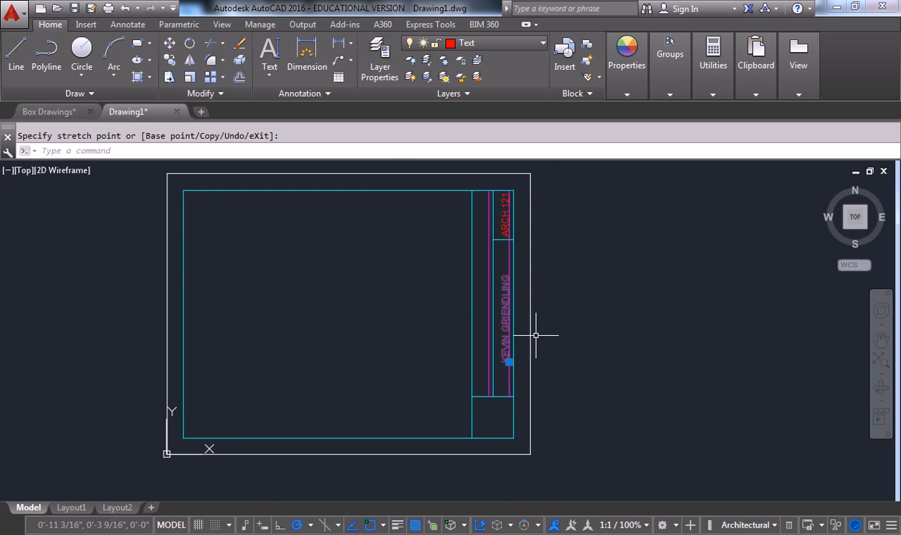
key(Escape)
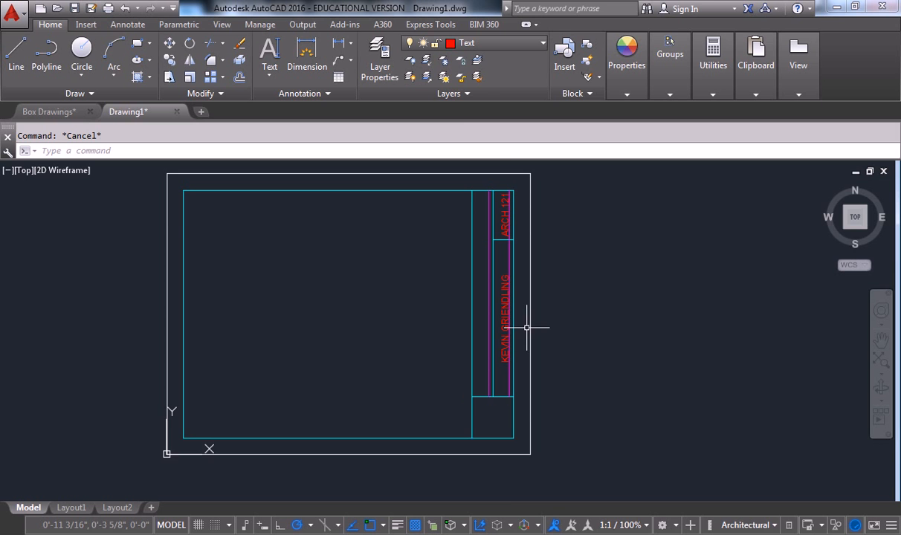
scroll(526, 327, up, 4)
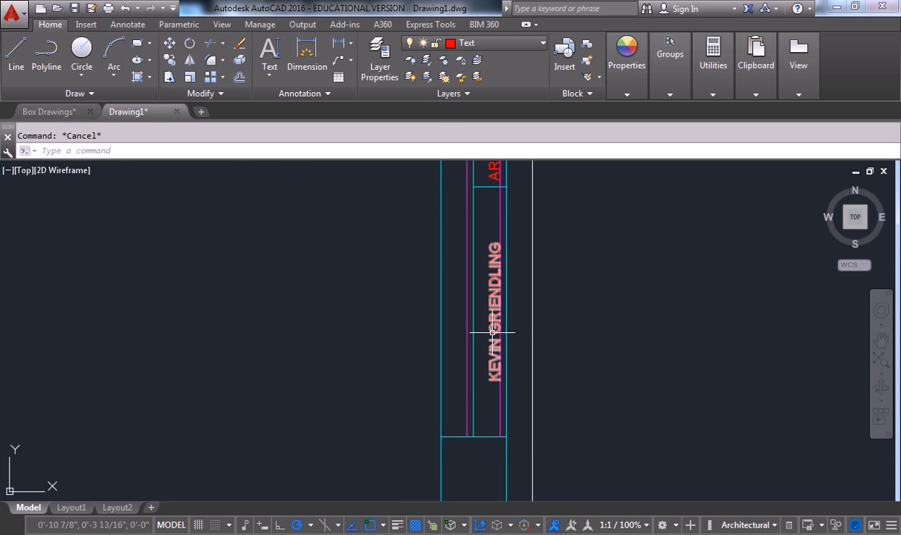
Raise the name text slightly using its grip, then recentre the title block.
click(499, 394)
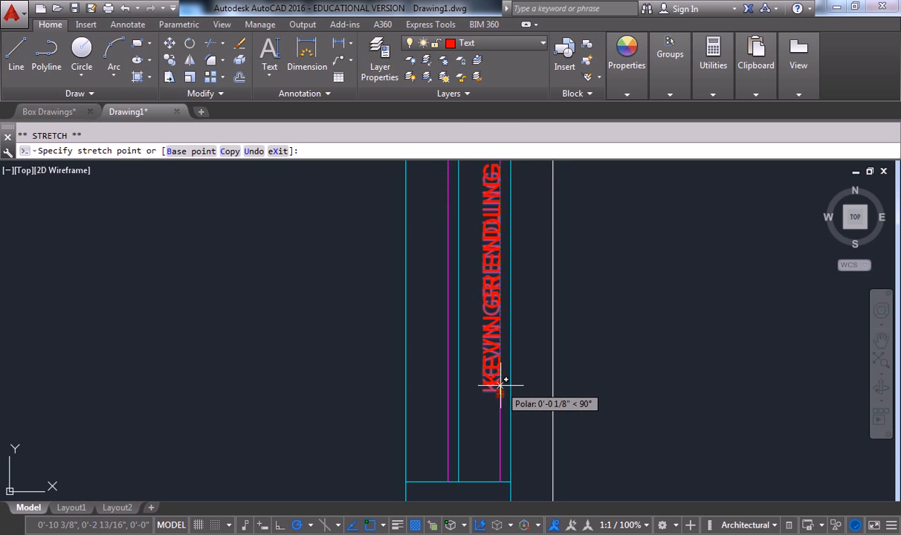
click(500, 385)
scroll(506, 379, down, 6)
key(Escape)
scroll(505, 361, up, 2)
middle_drag(478, 363, 545, 343)
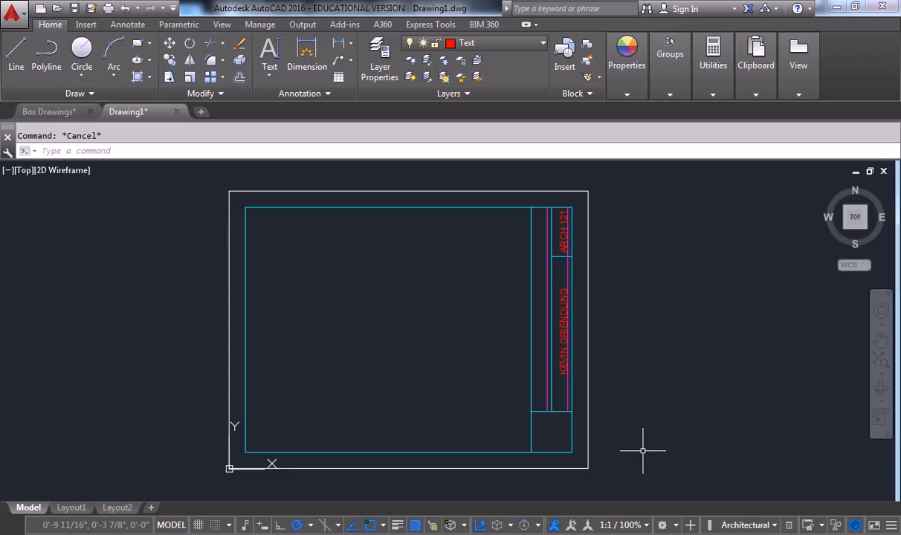
Save Box Drawings.dwg from the Quick Access toolbar, then switch back to Drawing1.
middle_drag(340, 290, 350, 294)
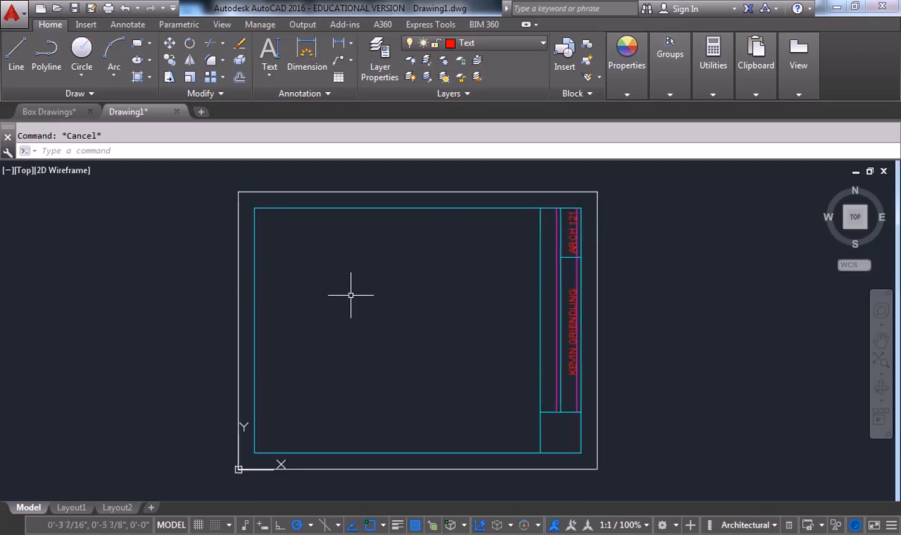
middle_drag(353, 347, 360, 340)
middle_drag(375, 280, 388, 280)
middle_drag(455, 276, 462, 279)
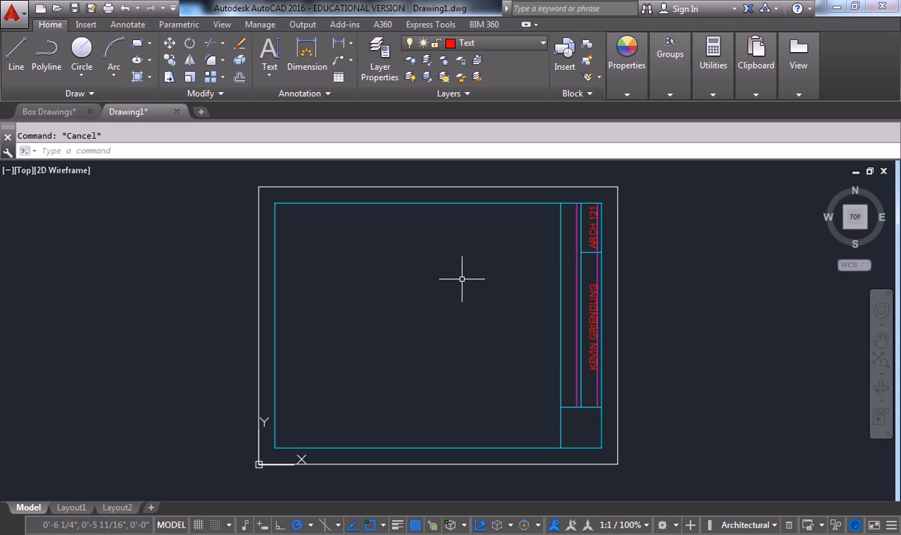
click(52, 111)
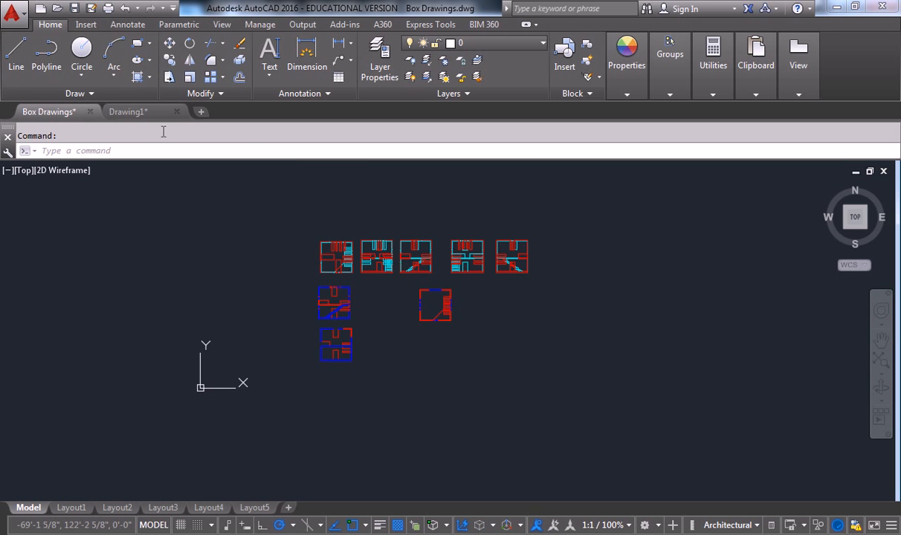
click(75, 8)
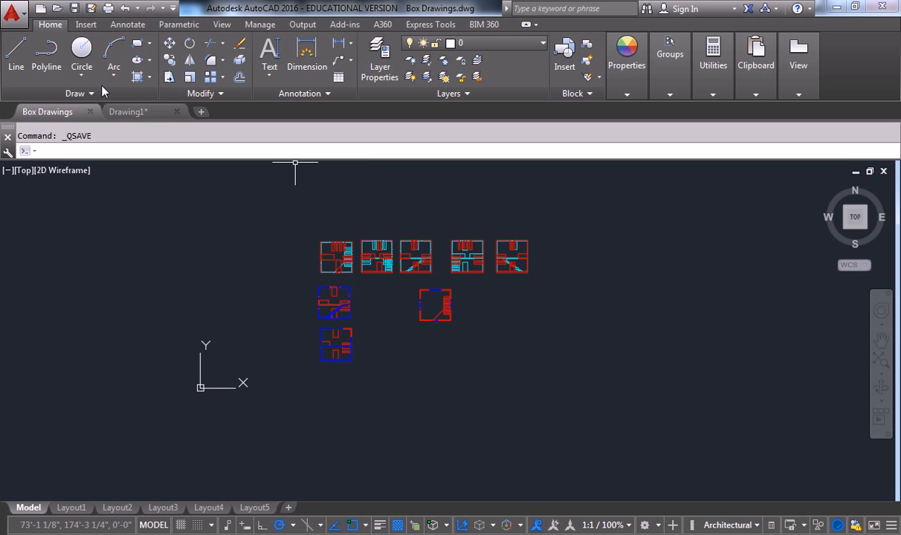
click(137, 112)
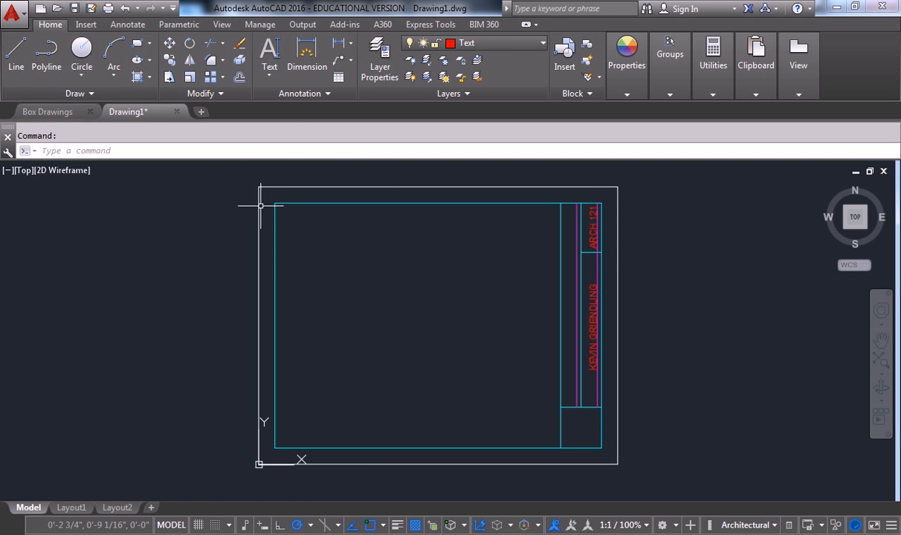
Save Drawing1 under the new name 'Box Assignment Title Block' with Save As.
click(13, 11)
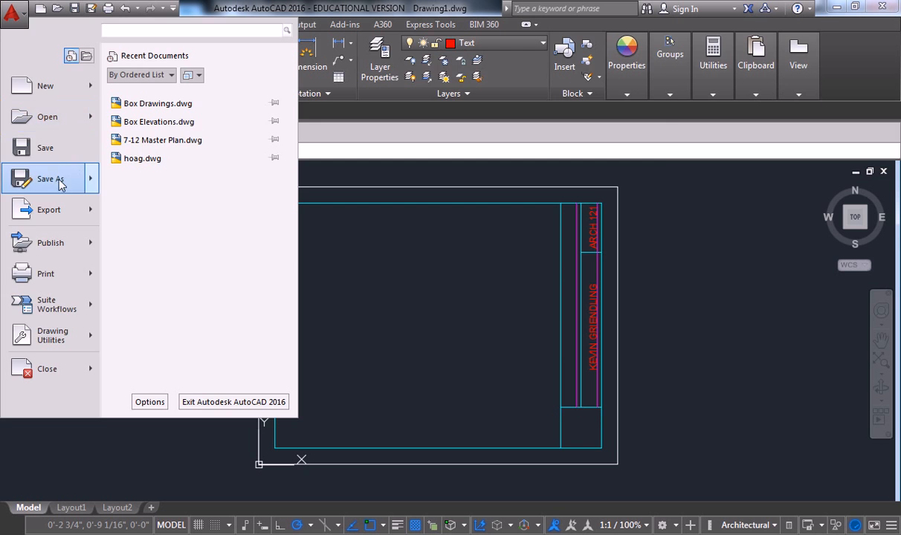
click(51, 179)
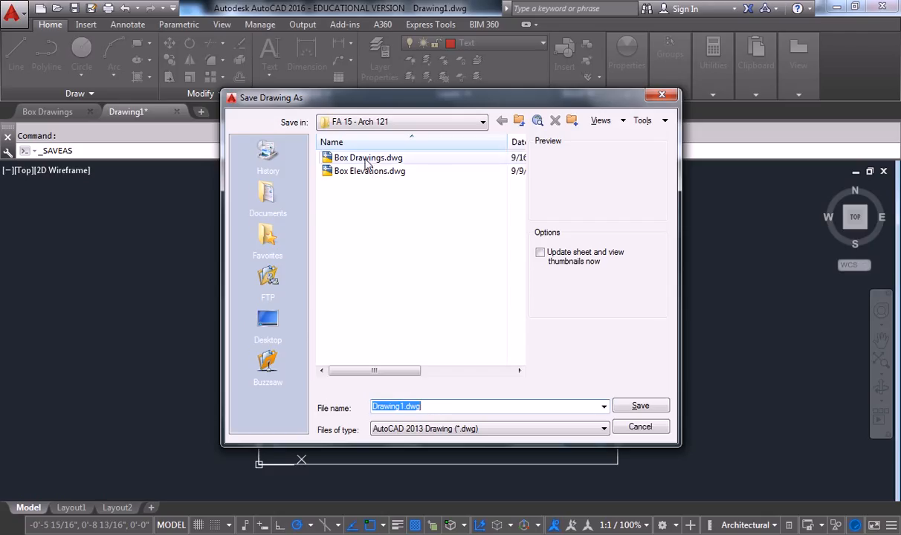
key(Left)
key(Left)
key(Left)
key(Left)
key(Left)
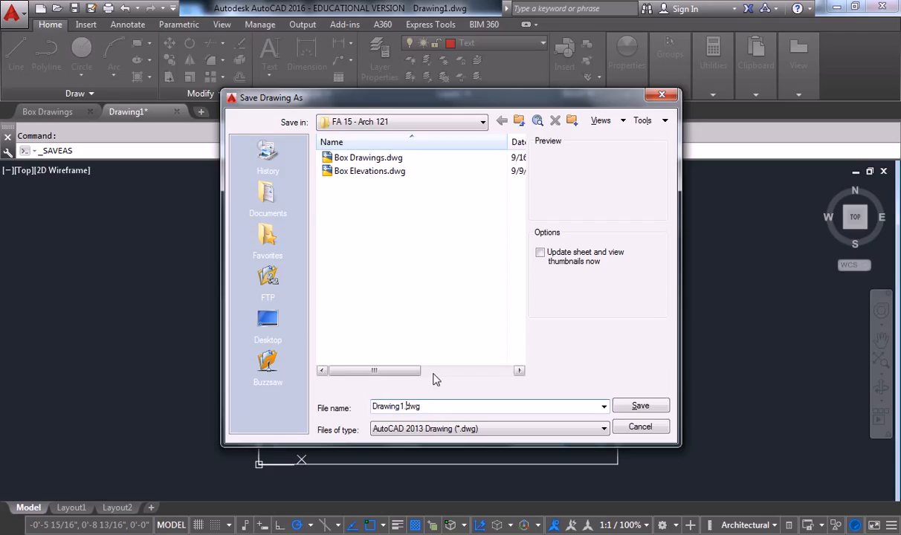
key(Right)
key(BackSpace)
key(BackSpace)
key(BackSpace)
key(BackSpace)
key(BackSpace)
key(BackSpace)
key(BackSpace)
key(BackSpace)
text(Box Assignment Title Block)
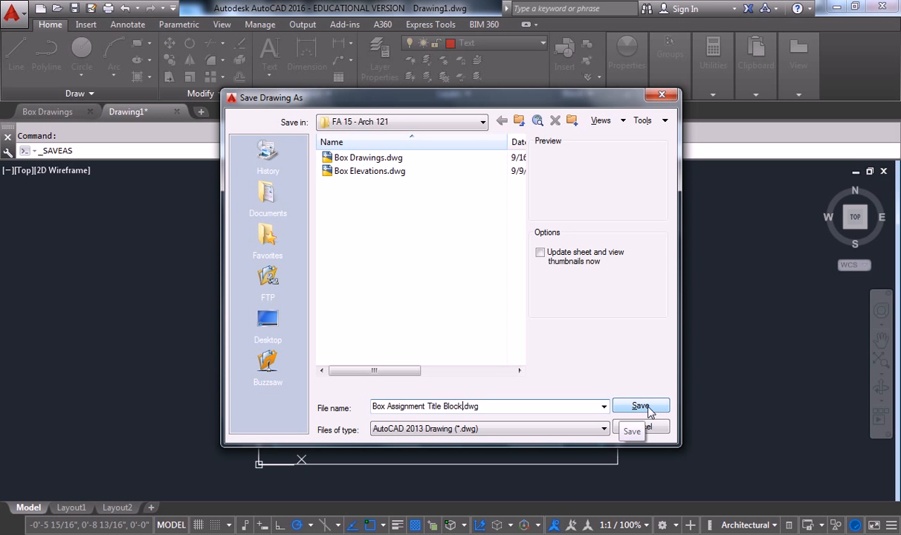
click(641, 406)
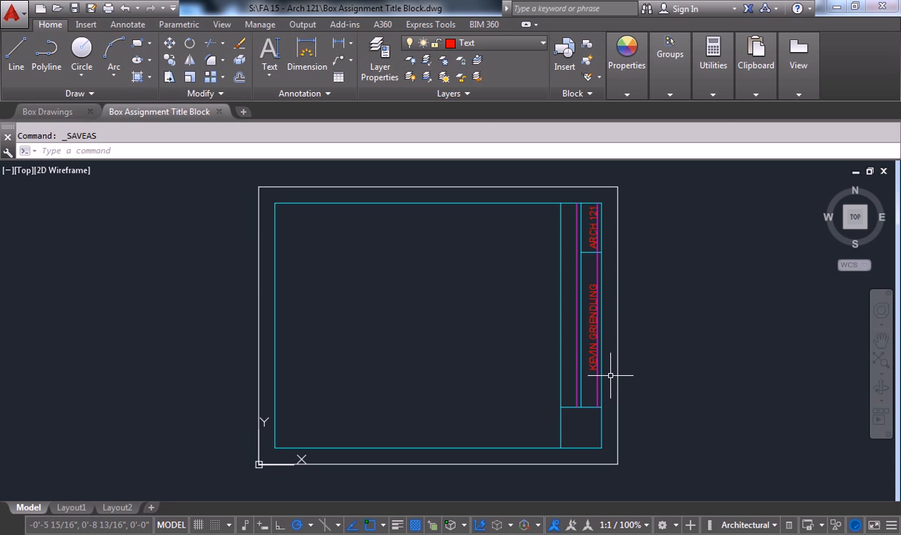
Show Box Drawings' Layout1 sheet zoomed to fit, with the Insert ribbon tools displayed.
click(56, 112)
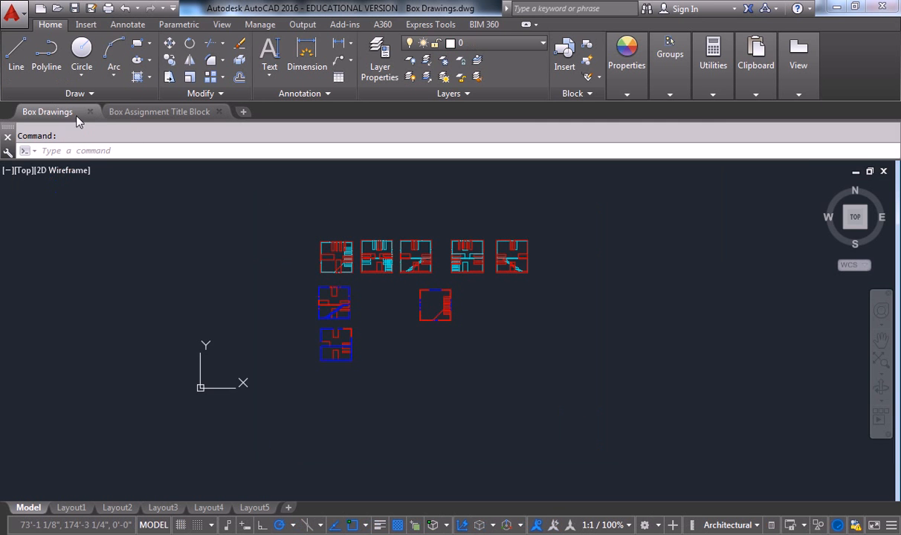
mouse_move(371, 282)
middle_down()
mouse_move(361, 290)
mouse_move(403, 267)
mouse_move(431, 282)
middle_up()
click(72, 507)
scroll(432, 267, down, 2)
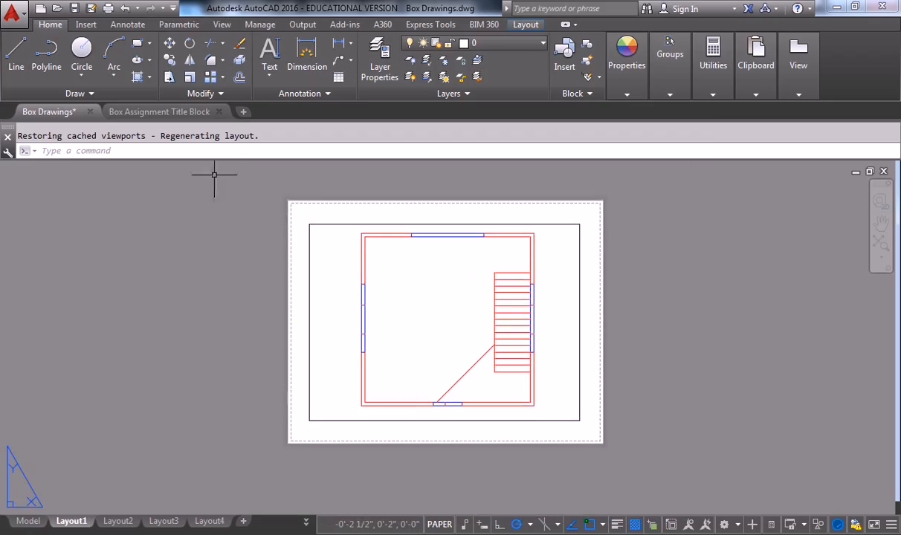
click(86, 24)
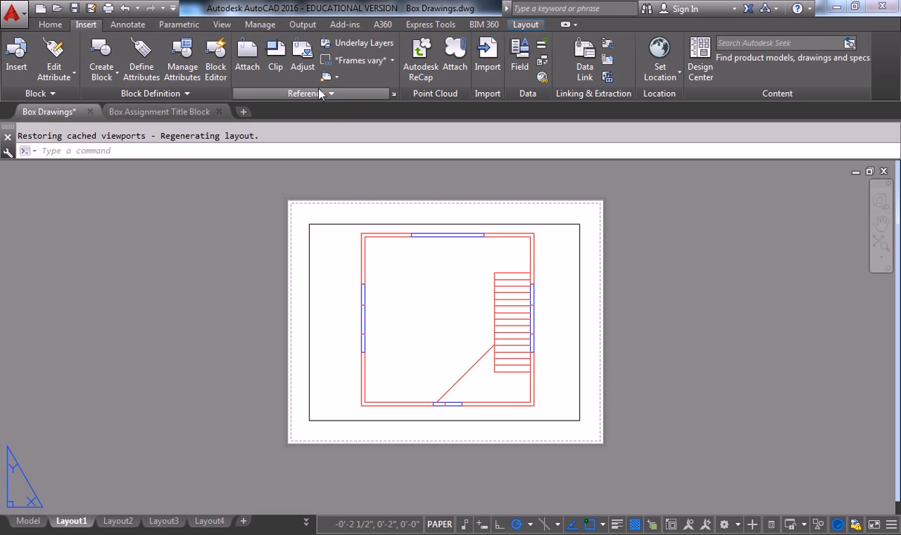
Start an xref Attach and browse to the network drive's FA 15 - Arch 121 folder.
click(253, 61)
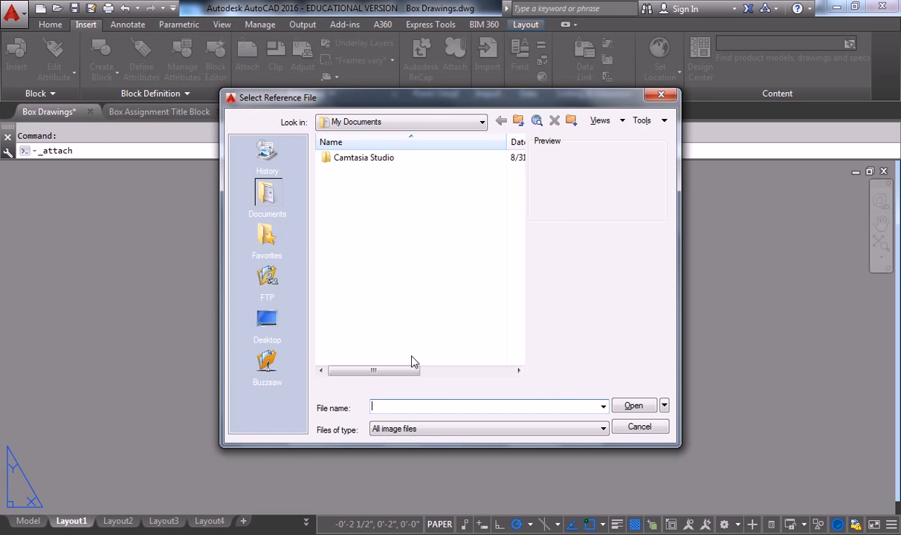
click(500, 430)
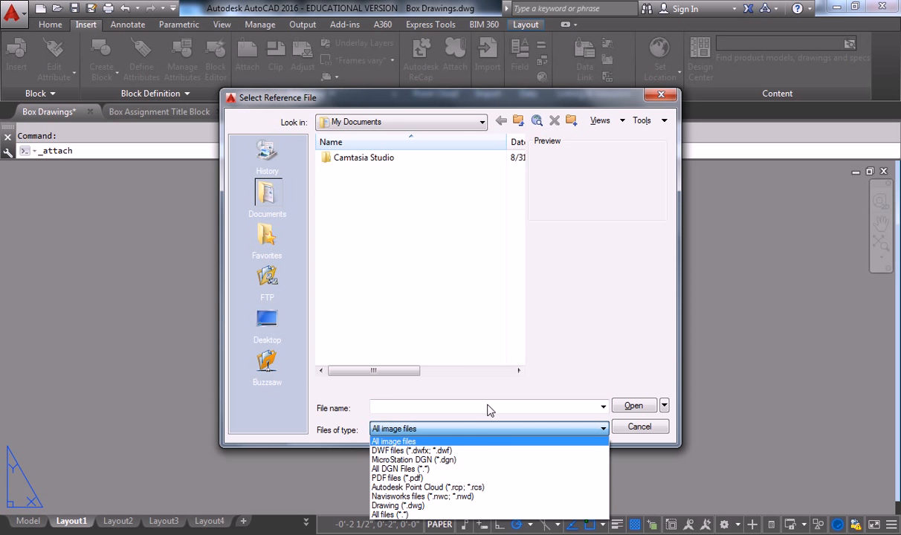
click(364, 123)
click(394, 124)
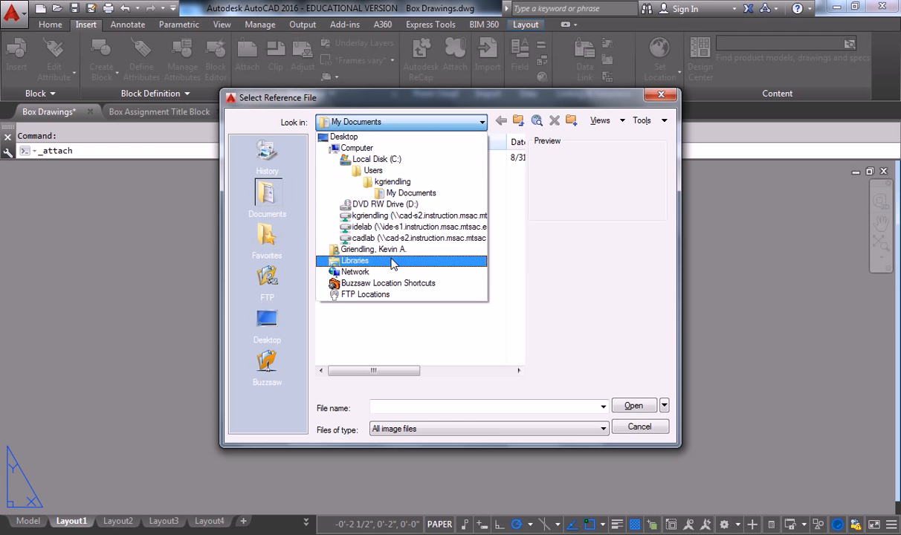
click(386, 215)
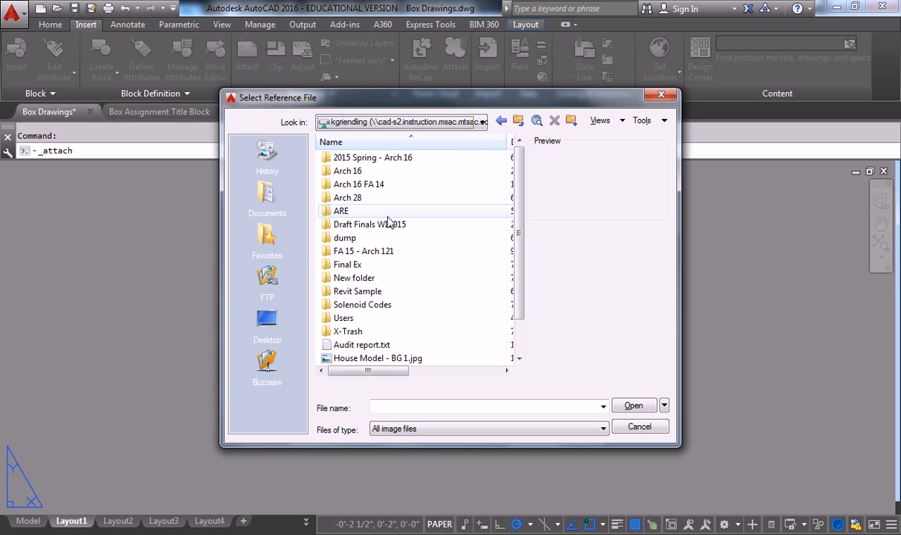
double_click(389, 251)
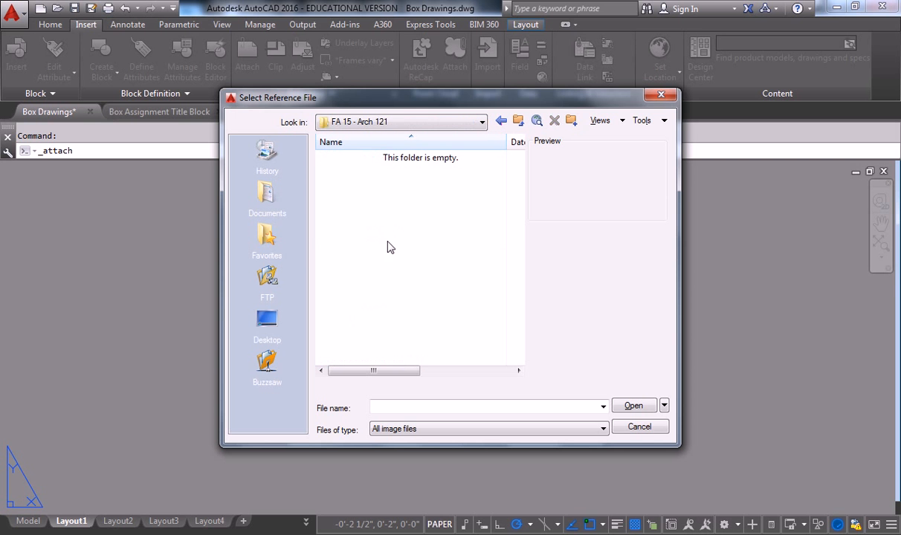
click(430, 430)
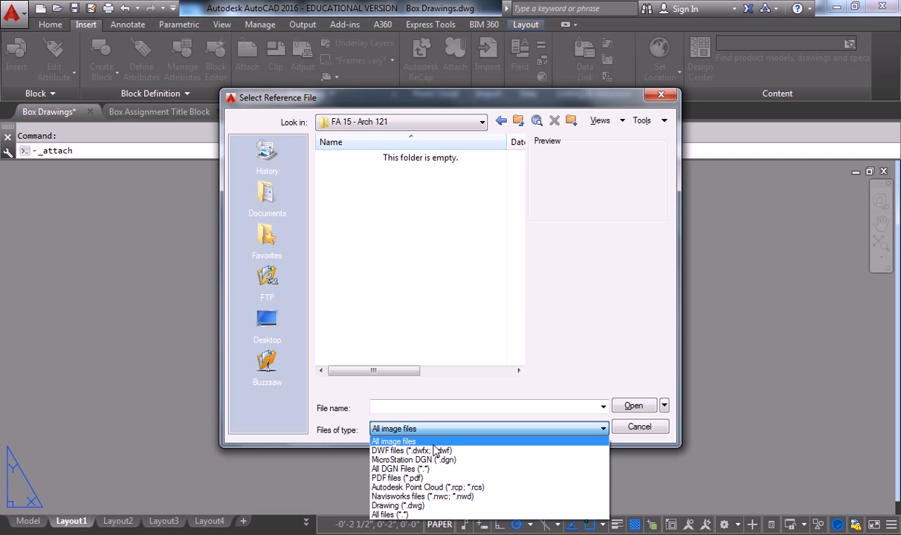
click(394, 100)
drag(409, 89, 364, 21)
click(447, 369)
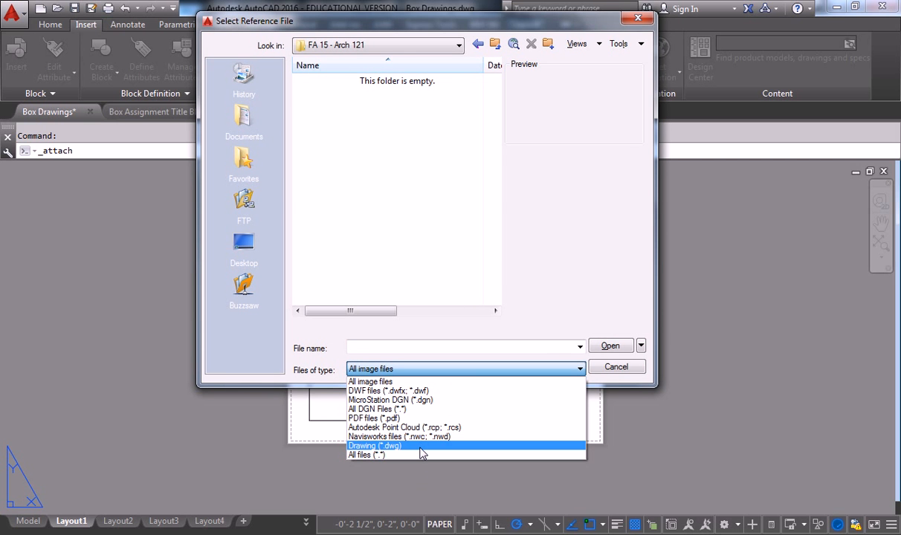
Filter to Drawing (*.dwg) files and open Box Assignment Title Block.dwg for attaching.
click(420, 447)
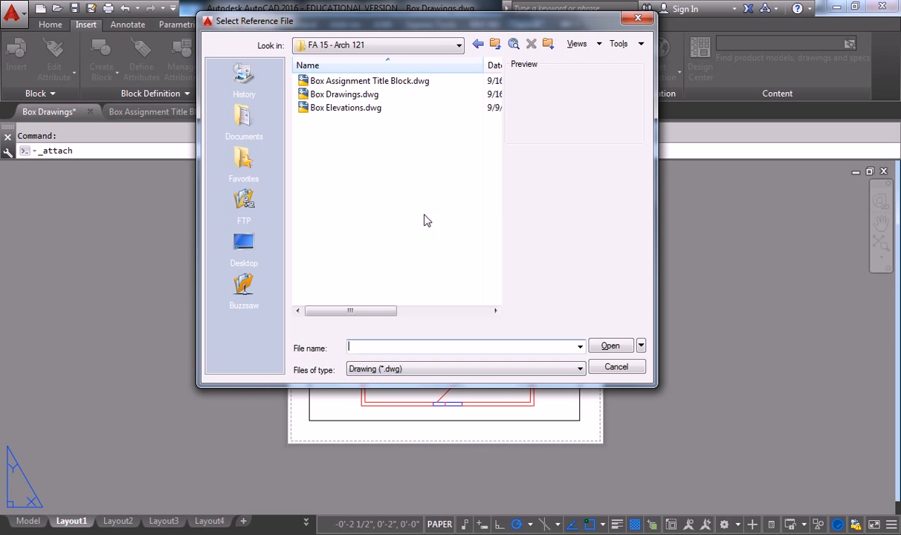
click(405, 82)
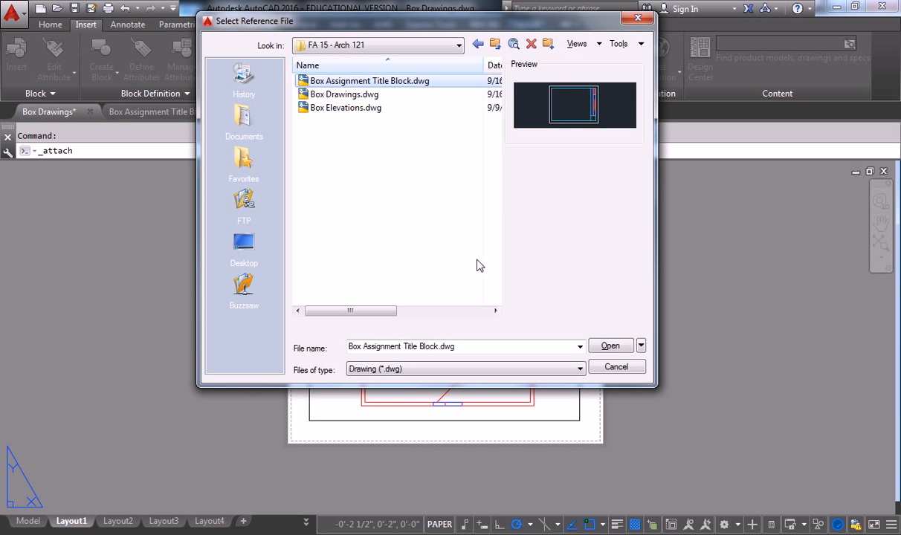
click(608, 347)
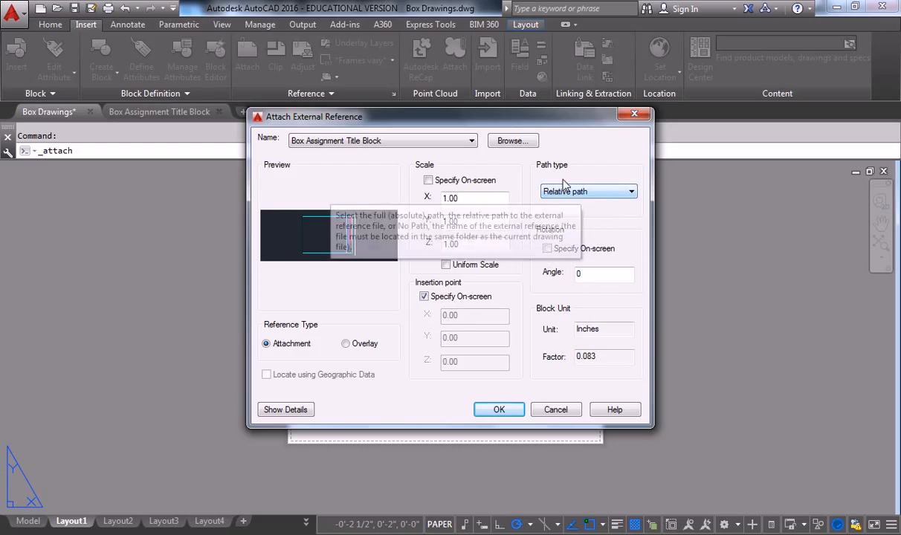
click(604, 193)
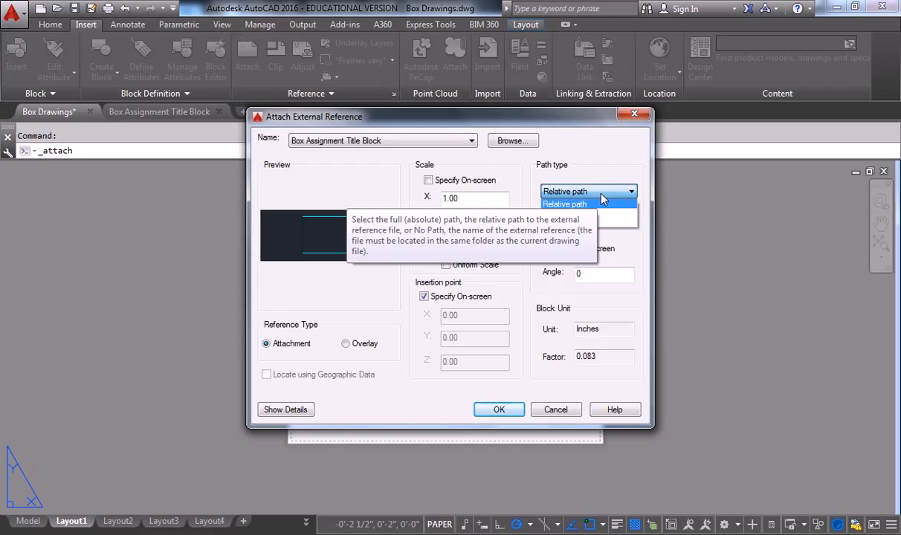
click(599, 155)
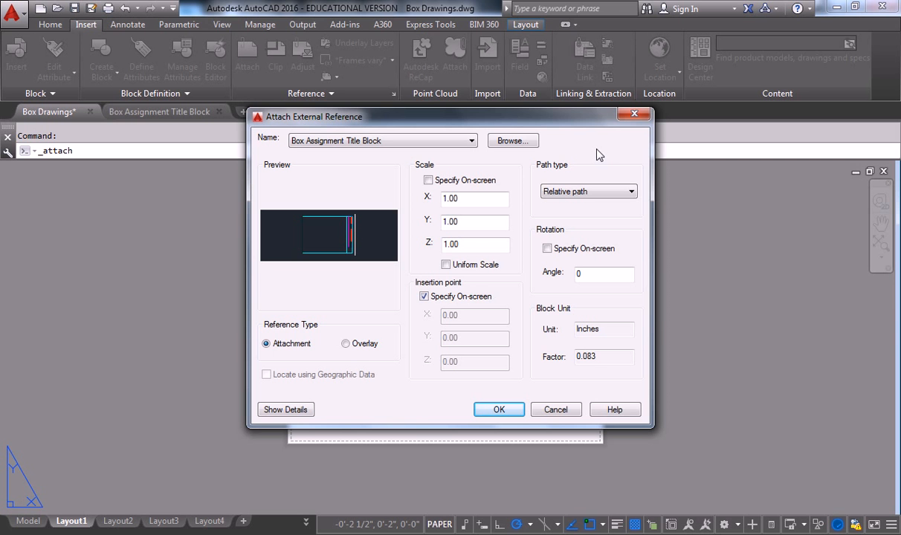
key(alt+Tab)
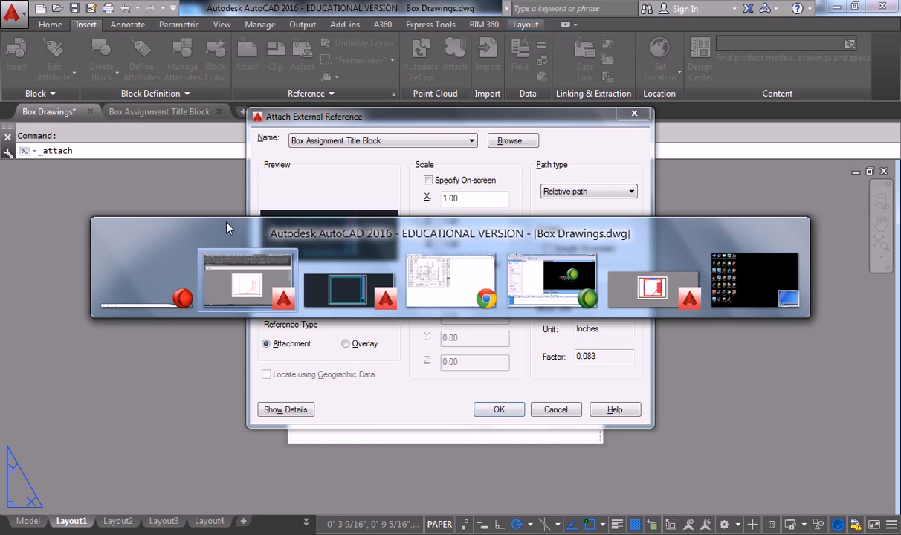
Locate Box Assignment Title Block.dwg in the network FA 15 - Arch 121 folder via Explorer and open it.
click(781, 278)
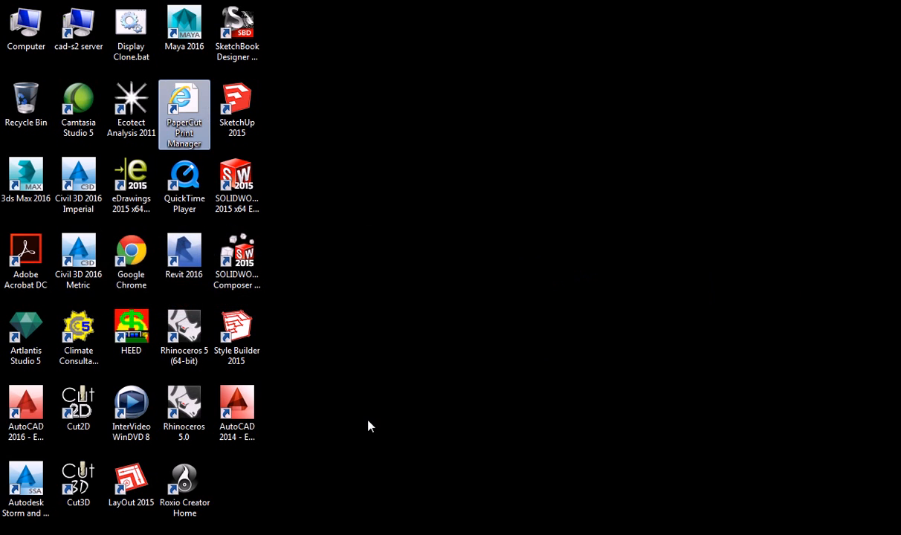
key(super)
click(104, 534)
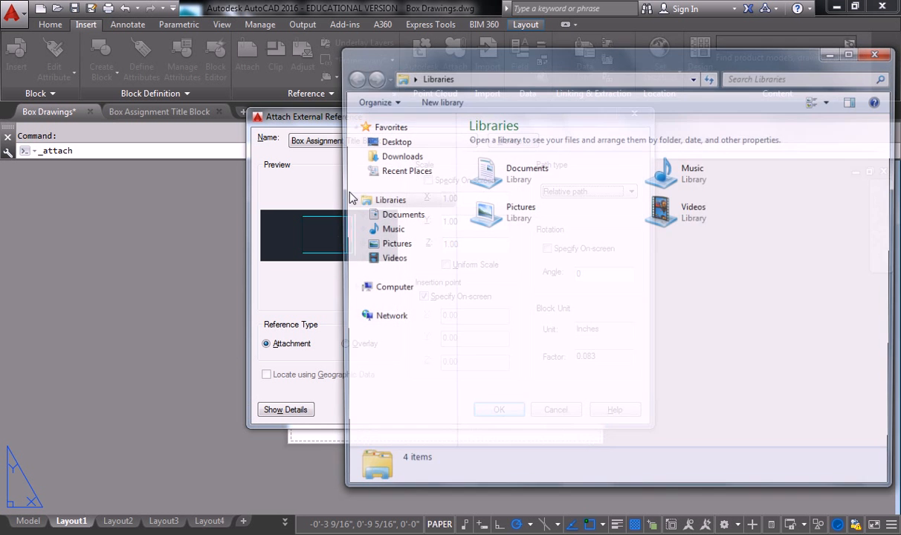
click(390, 290)
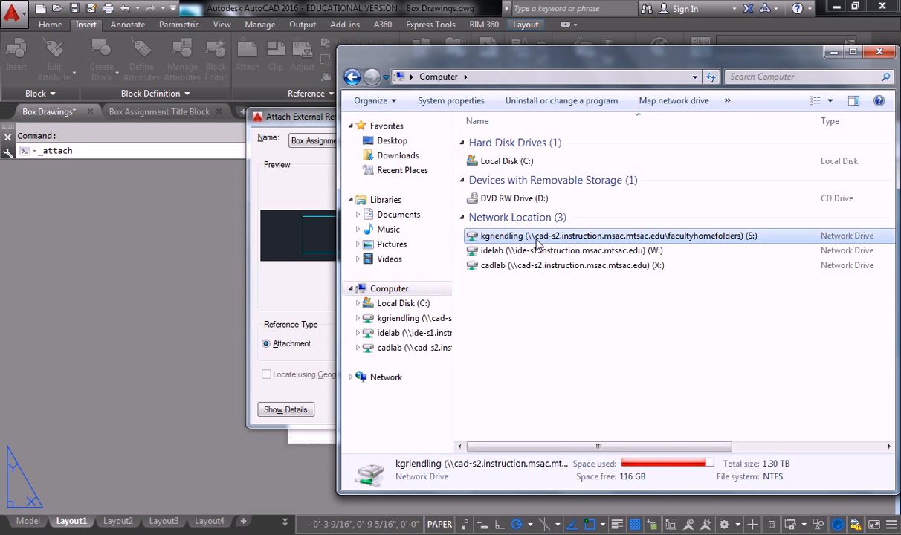
double_click(535, 233)
click(496, 142)
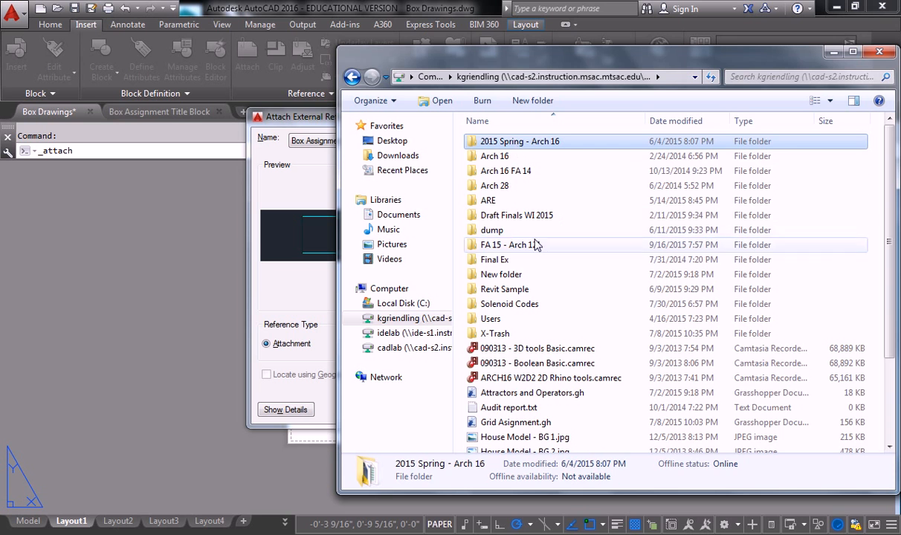
double_click(535, 245)
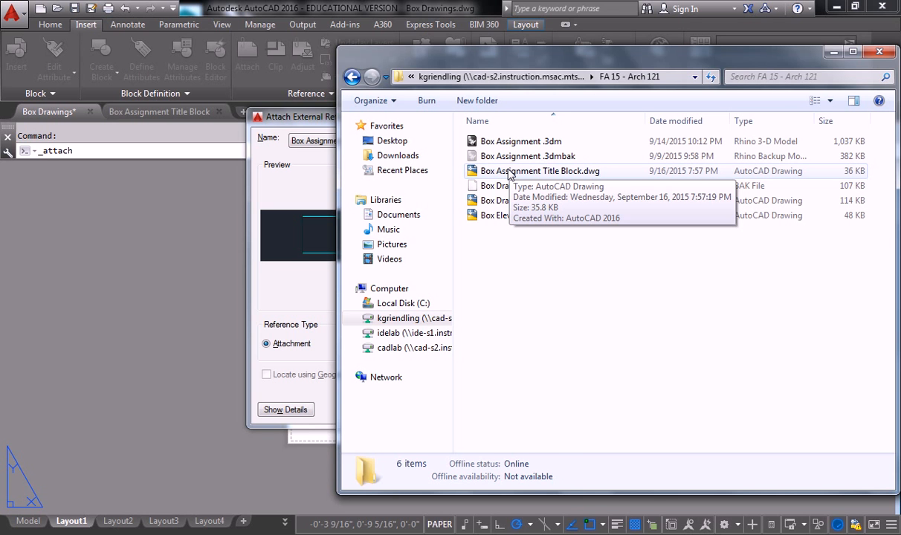
double_click(510, 171)
click(591, 192)
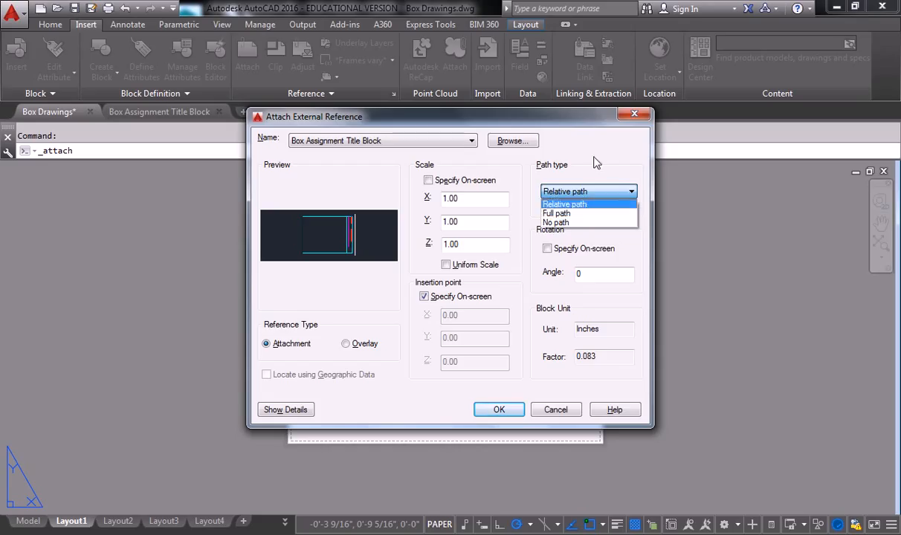
Keep the relative path, then cancel the Attach External Reference dialog.
click(566, 153)
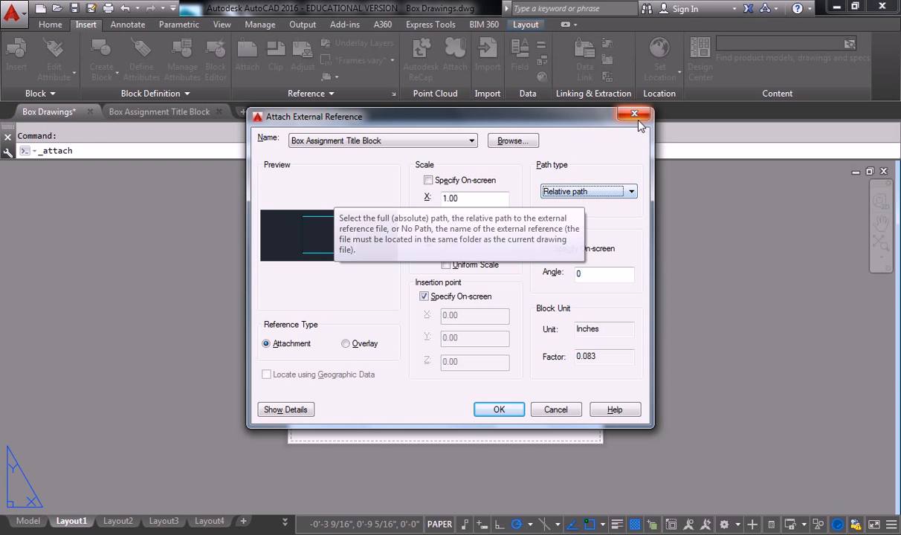
key(Escape)
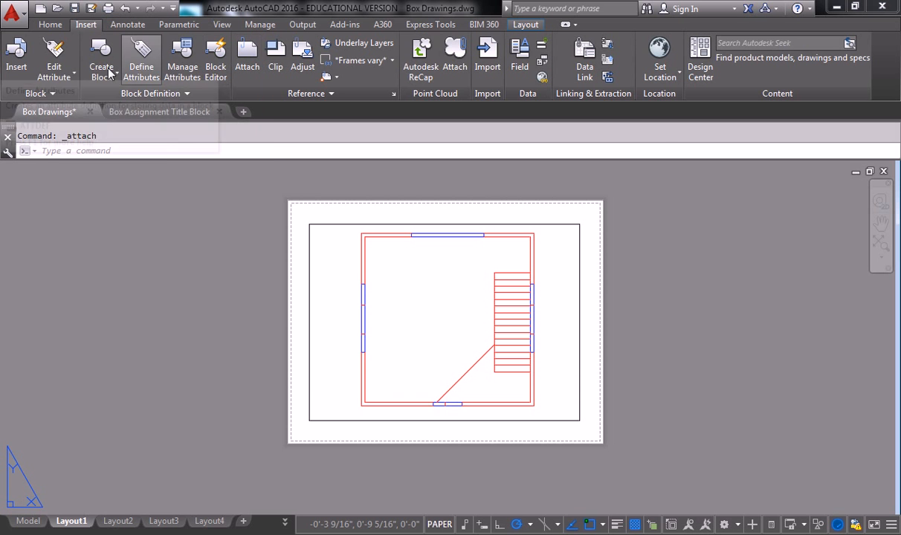
Attach Box Assignment Title Block.dwg as an external reference with the default attach settings.
click(246, 54)
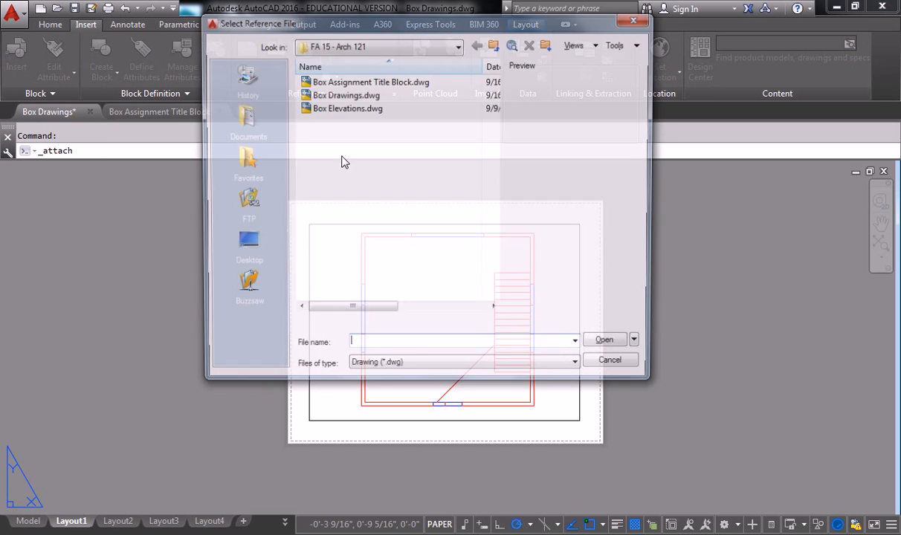
click(359, 82)
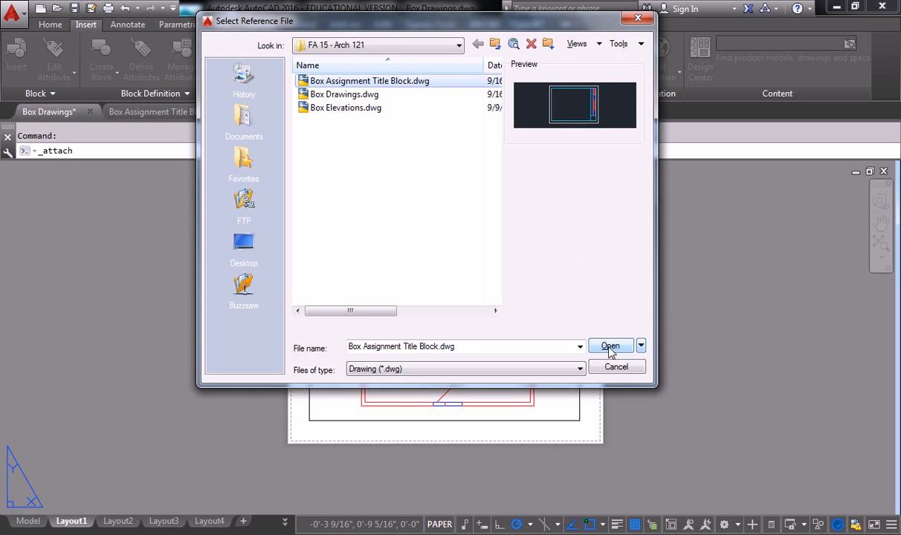
click(608, 347)
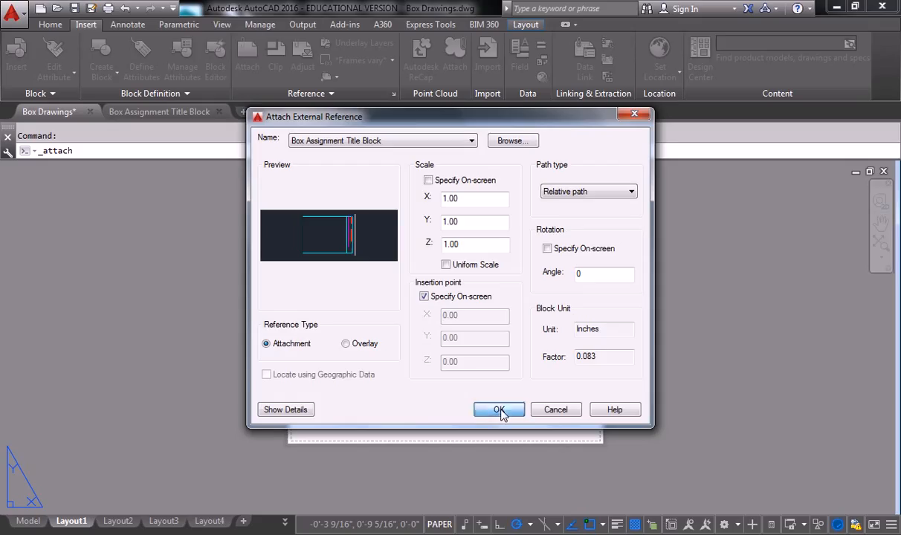
click(499, 410)
scroll(387, 350, up, 2)
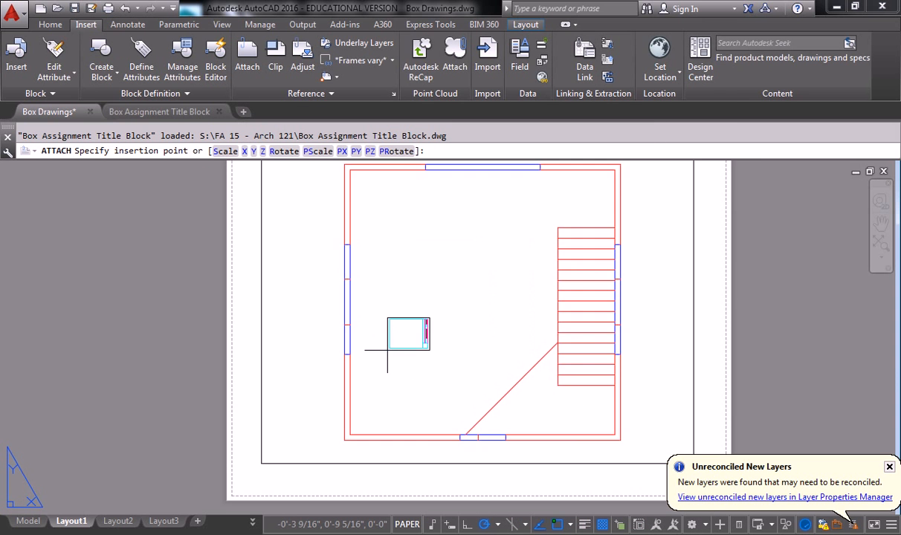
Zoom out and end the pending title block insertion on Layout1.
scroll(402, 351, down, 2)
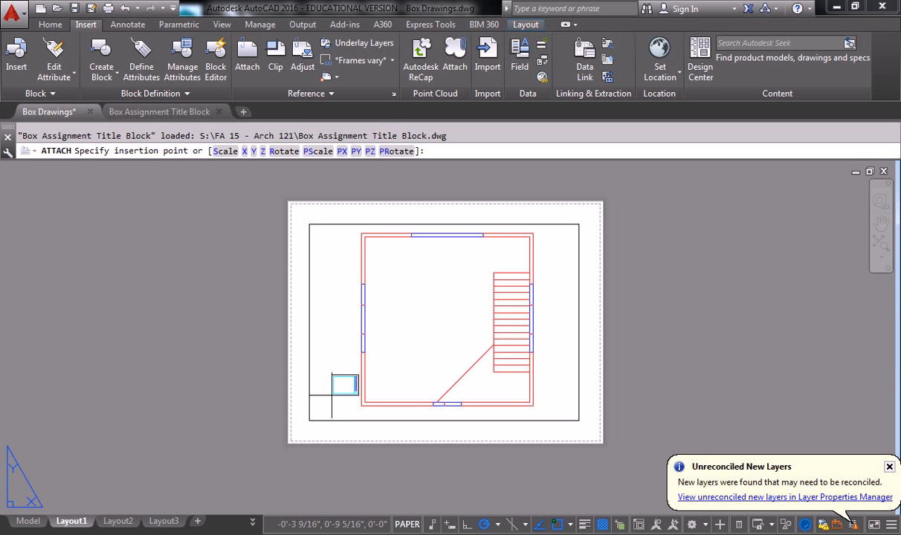
click(332, 395)
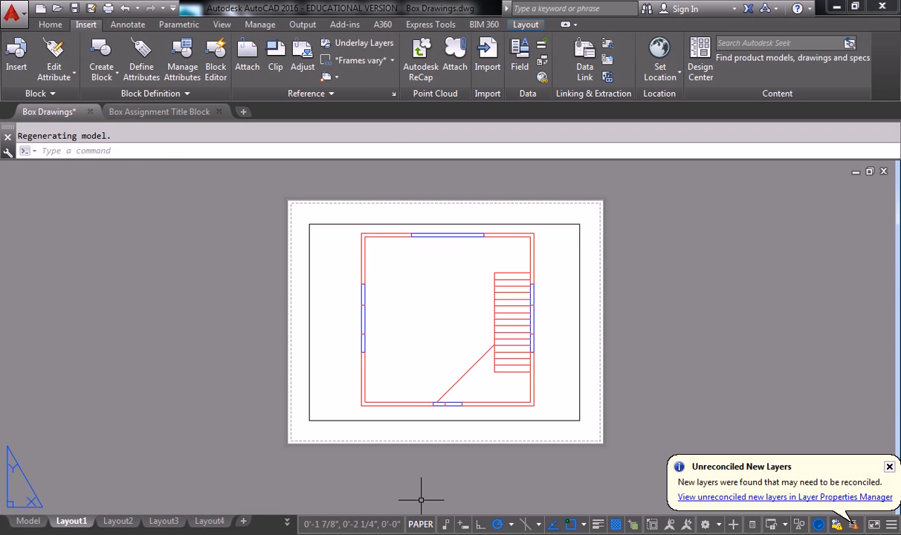
click(401, 534)
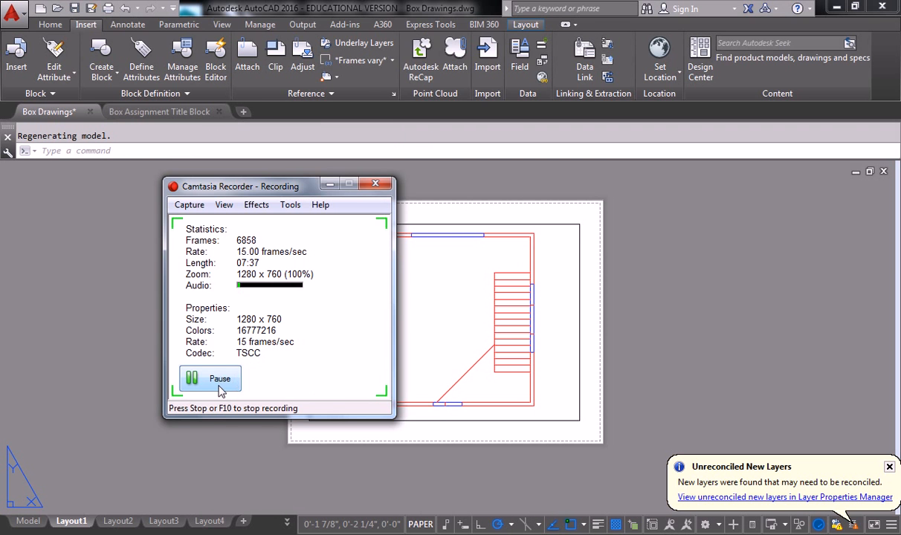
Add a Layout4 sheet, then pan and zoom Layout1 to frame the floor plan viewport.
click(216, 379)
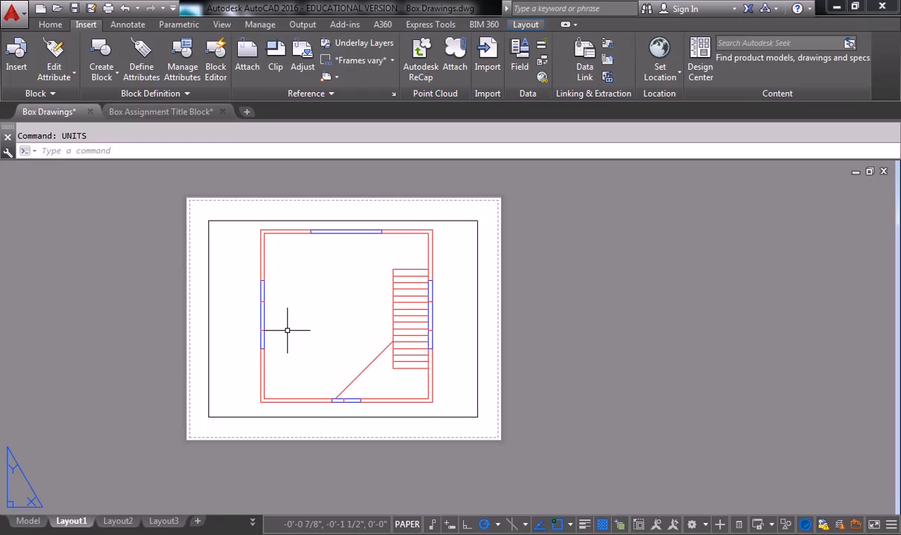
click(198, 521)
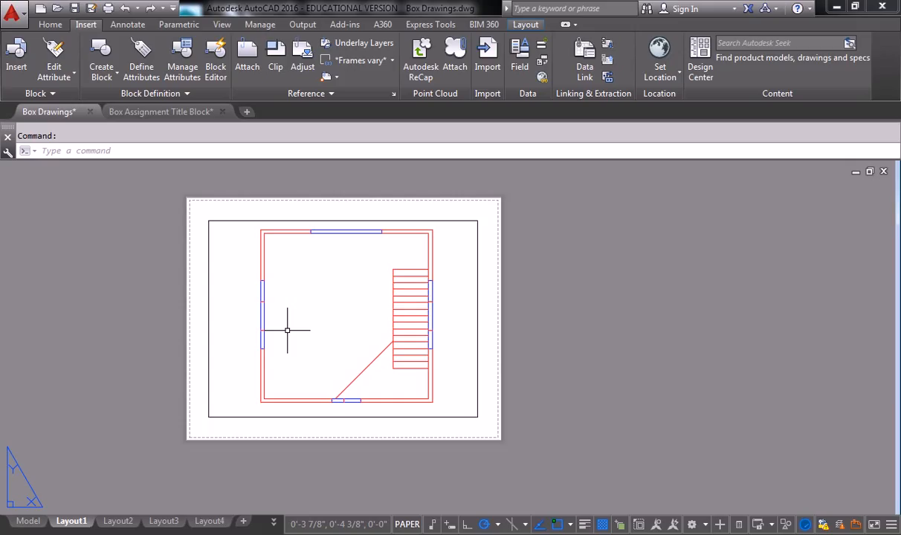
middle_drag(277, 229, 386, 225)
scroll(439, 235, up, 2)
middle_drag(457, 256, 426, 237)
scroll(434, 255, down, 2)
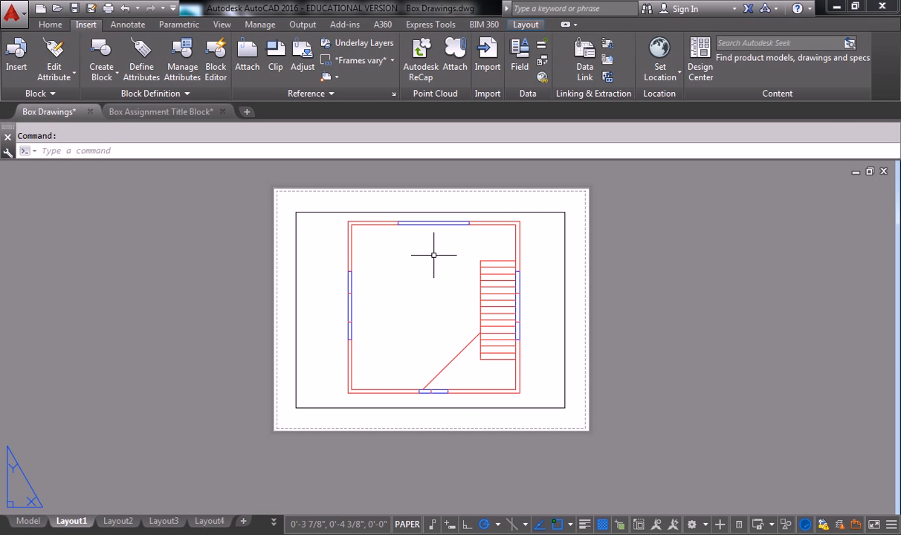
Check the external references with XR and reselect Box Assignment Title Block.dwg for attaching.
text(XR)
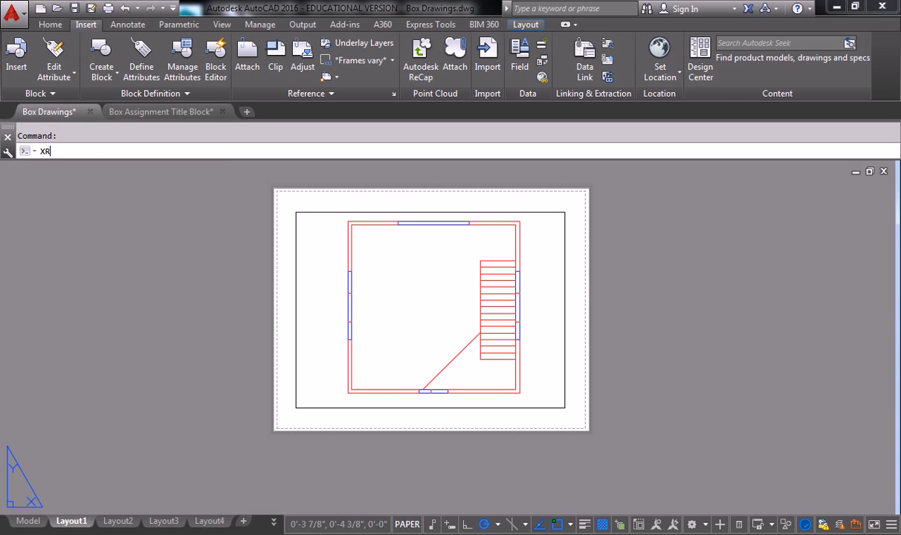
key(Return)
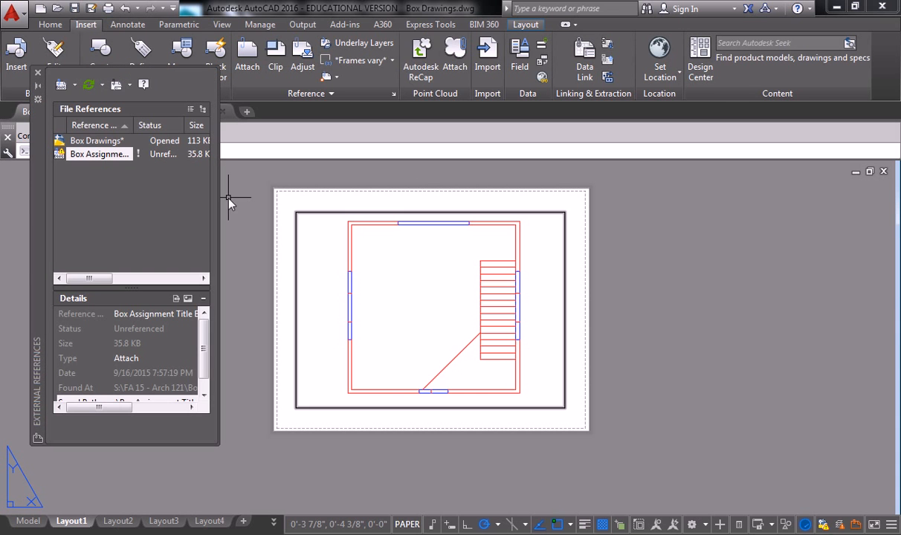
key(Escape)
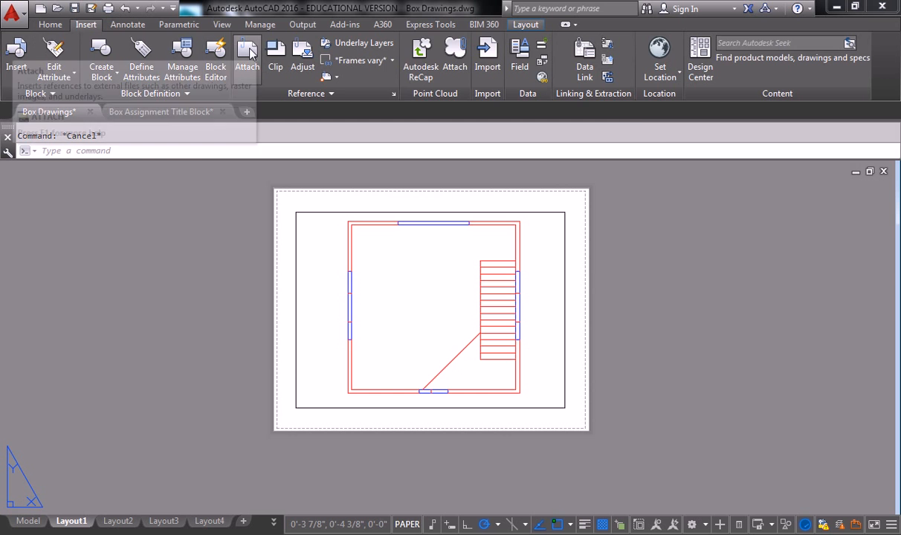
click(247, 58)
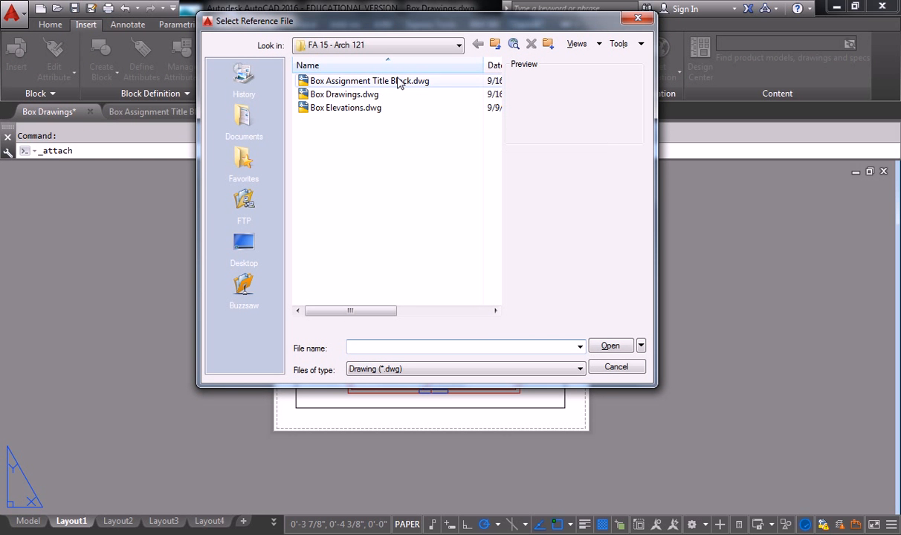
click(377, 81)
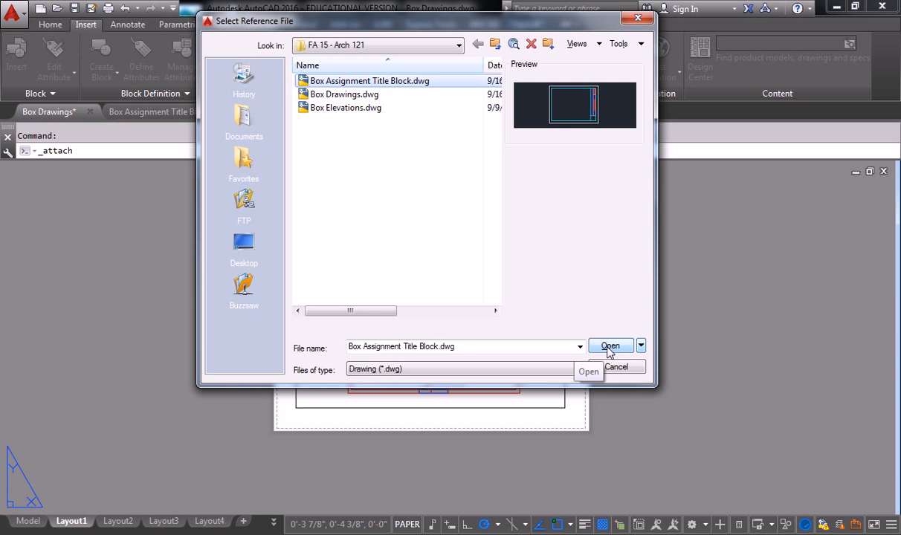
Switch to the Box Assignment Title Block drawing and open its Drawing Units with UNITS.
click(609, 348)
click(191, 111)
text(units)
key(Return)
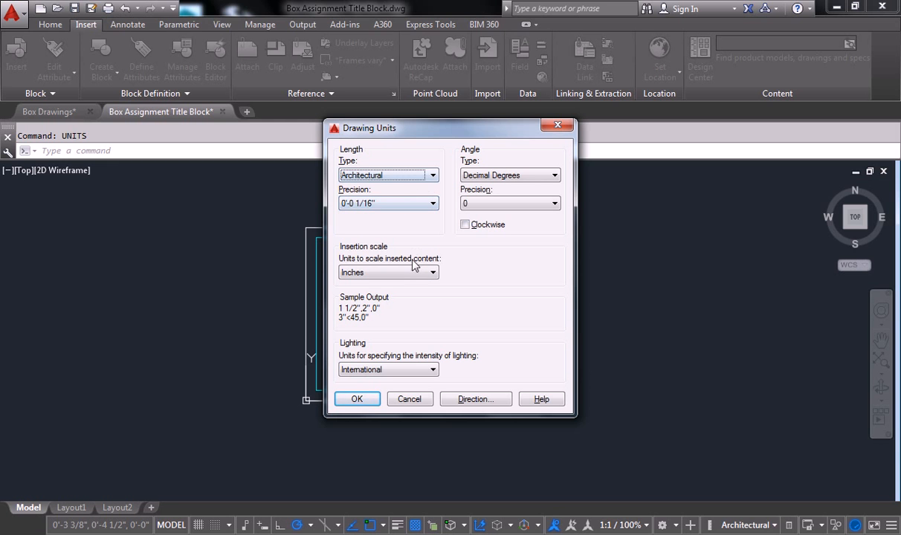
Set the title block's insertion scale to Inches, save it, and return to Box Drawings.
click(415, 273)
click(400, 304)
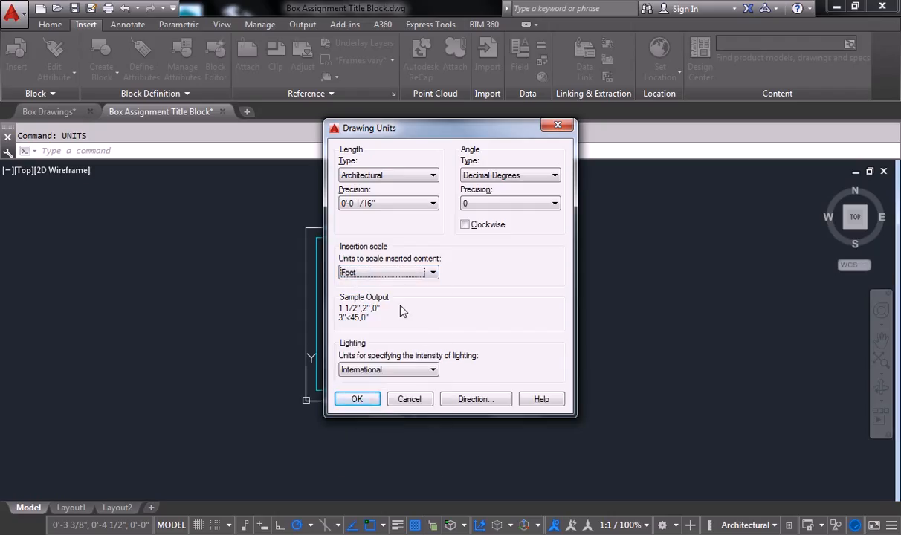
click(405, 273)
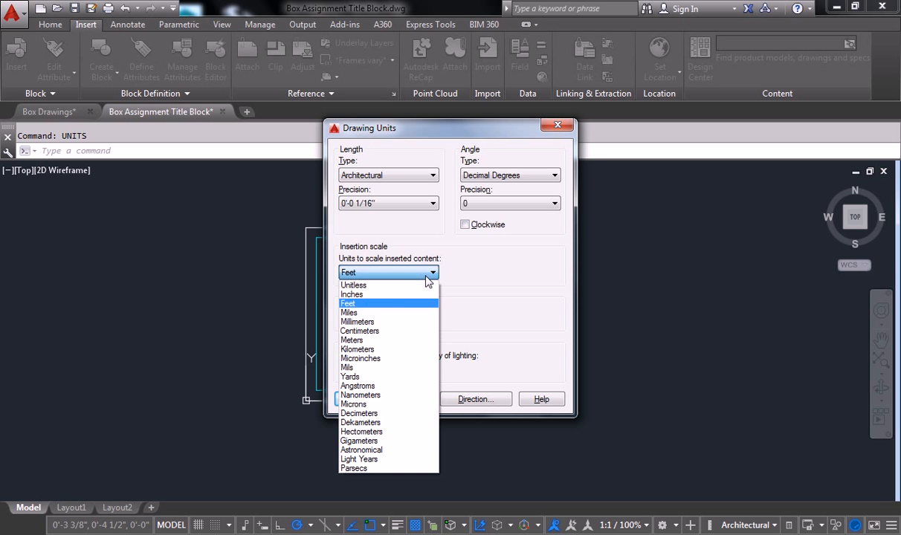
click(402, 296)
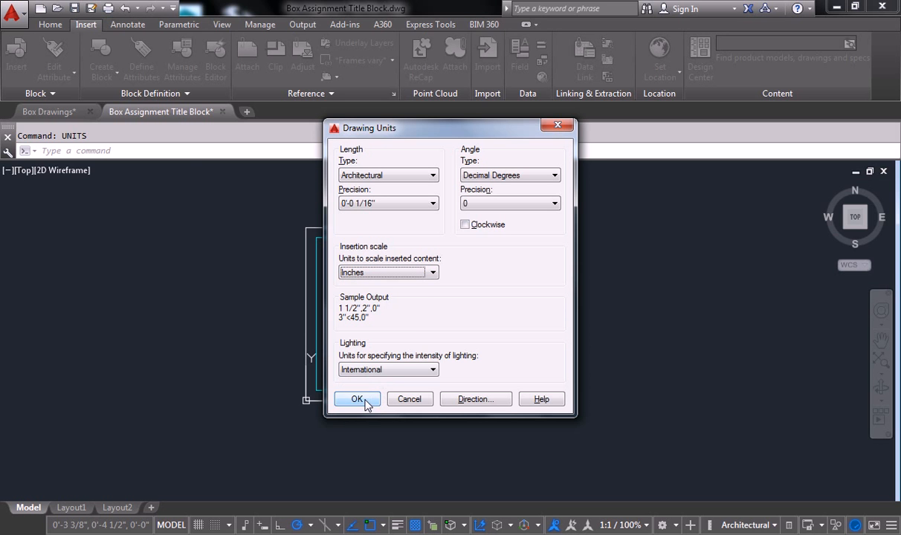
click(366, 399)
click(73, 8)
click(71, 113)
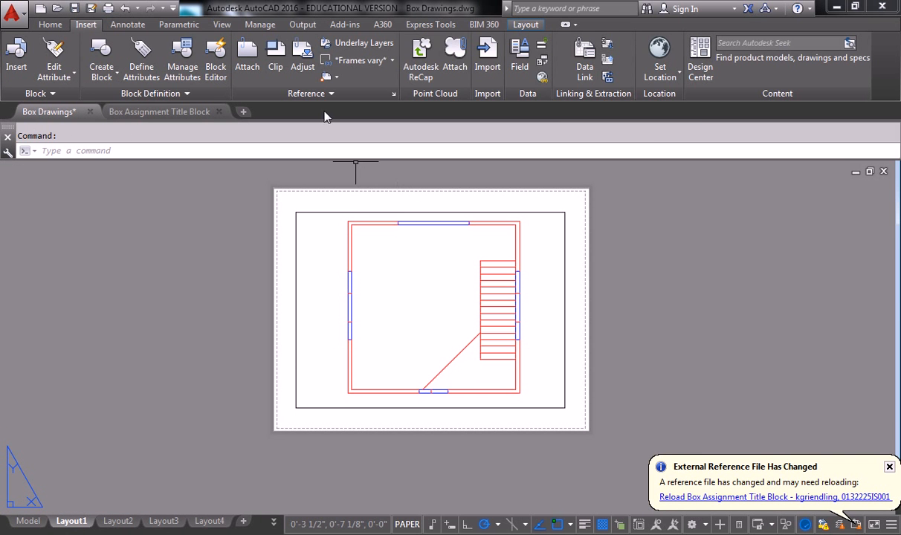
Attach Box Assignment Title Block.dwg with Full path, scale 1.00, and on-screen insertion point.
click(248, 59)
click(369, 81)
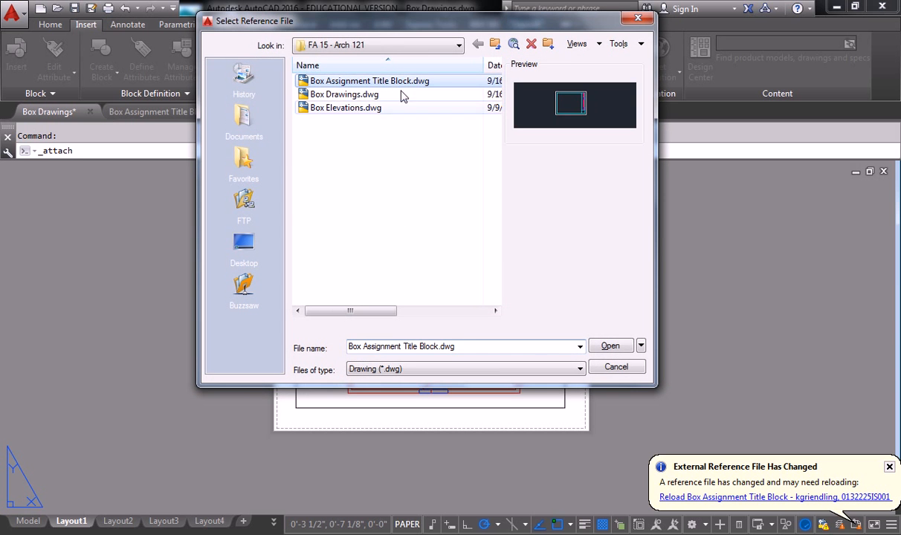
click(609, 346)
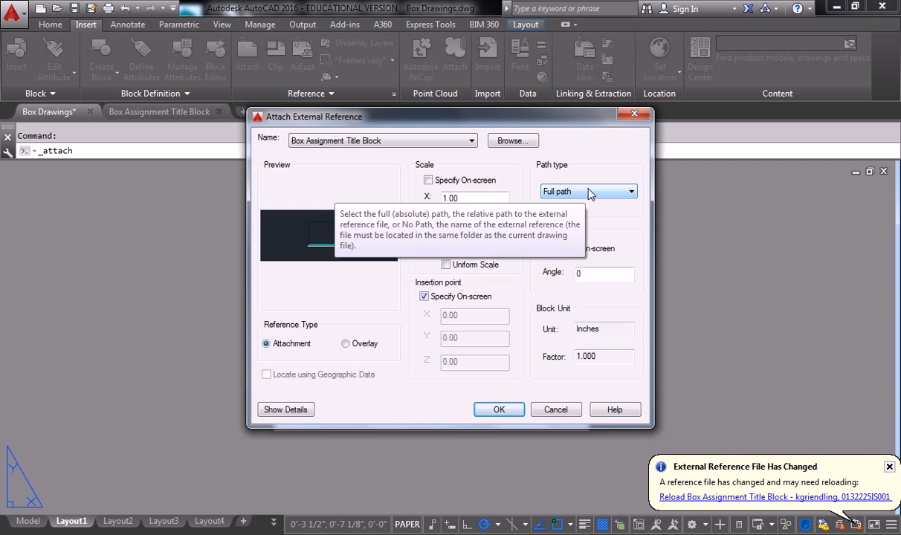
click(599, 193)
click(600, 194)
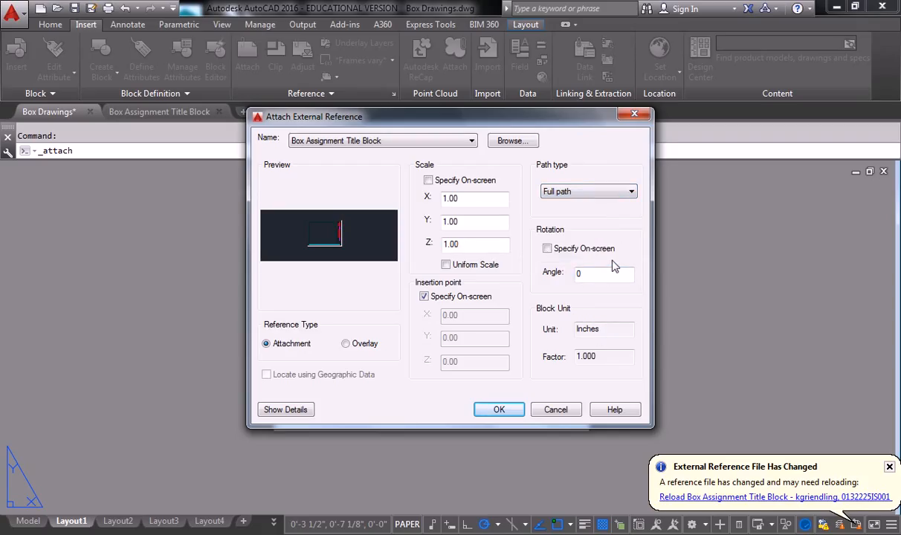
click(498, 411)
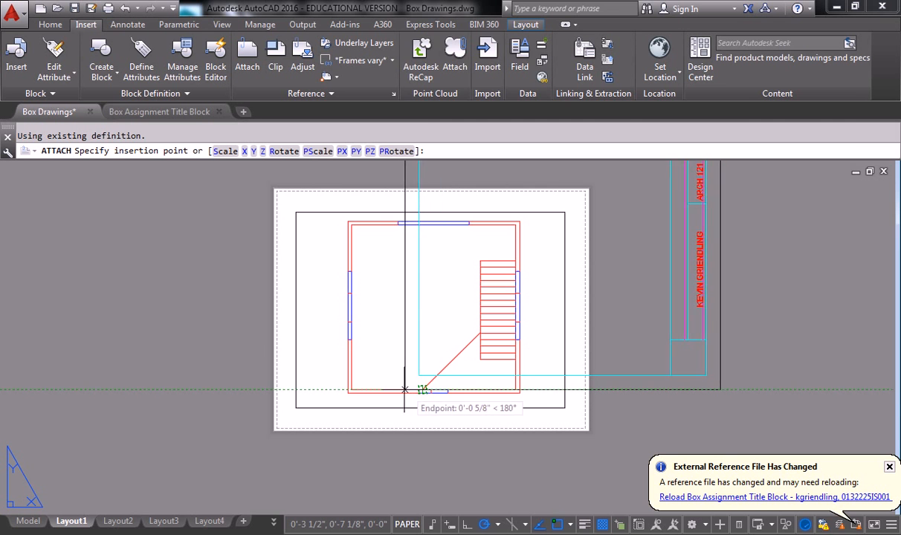
Insert the title block reference at point 0,0 on Layout1.
scroll(324, 389, up, 5)
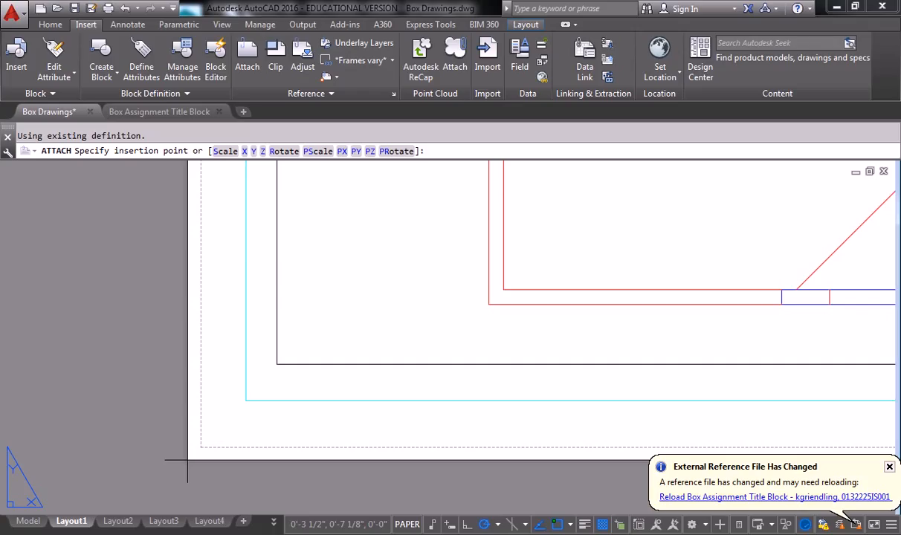
text(0,0)
key(Return)
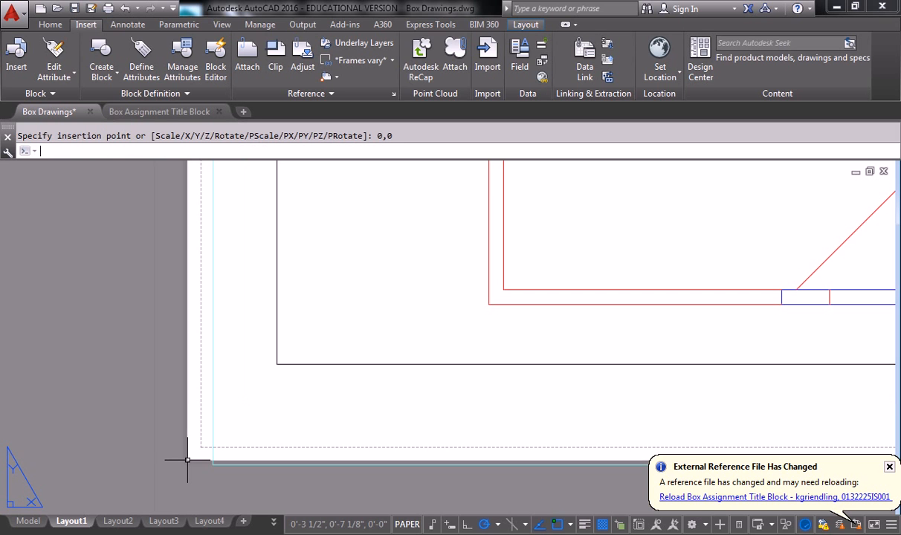
scroll(330, 396, down, 5)
scroll(330, 397, up, 3)
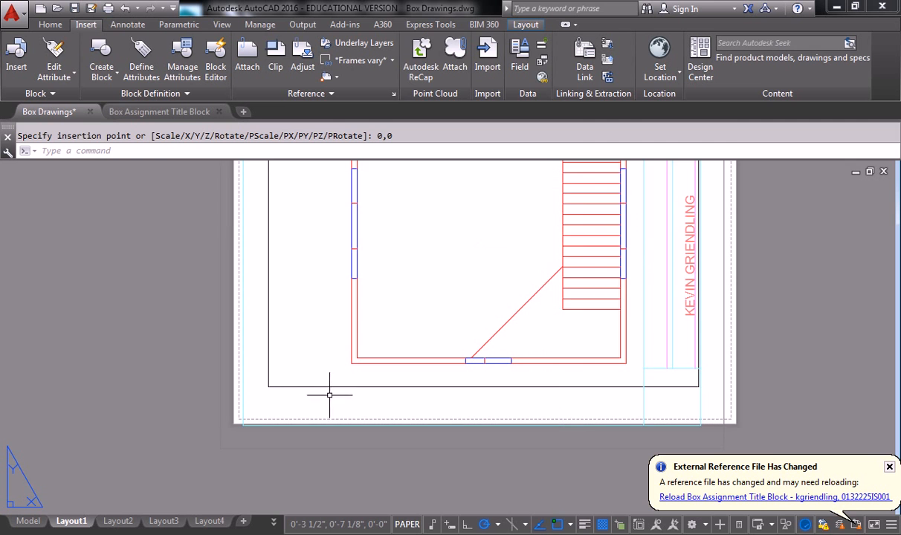
scroll(280, 433, up, 2)
scroll(280, 433, down, 3)
scroll(304, 412, up, 1)
click(269, 436)
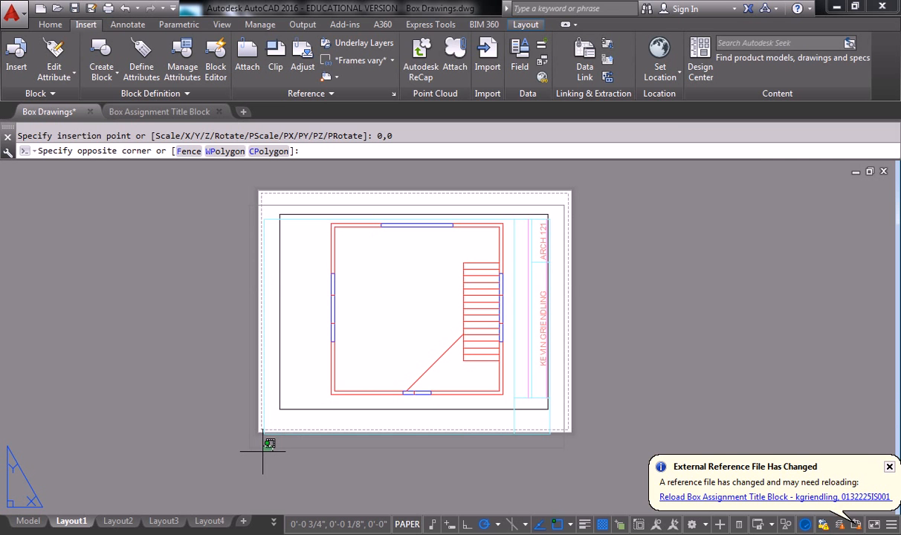
key(Escape)
click(252, 447)
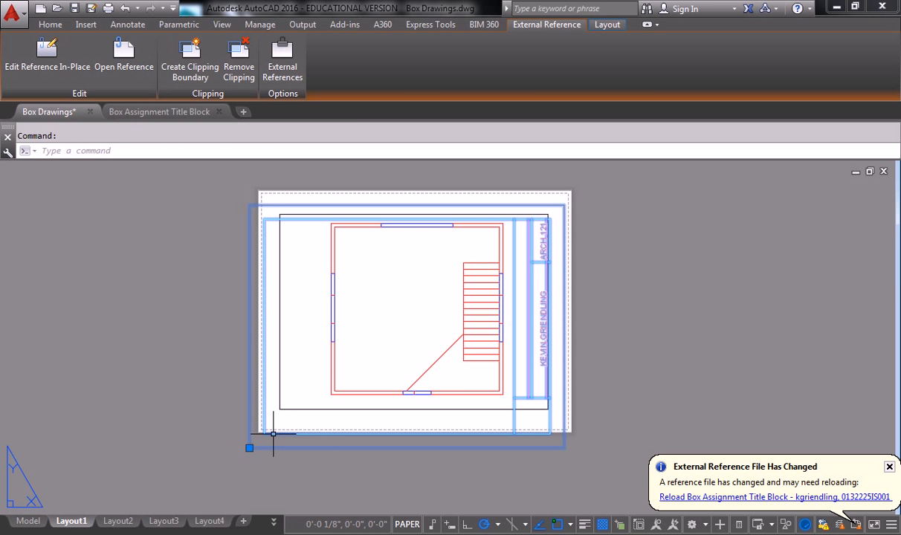
scroll(273, 433, up, 2)
scroll(302, 392, down, 2)
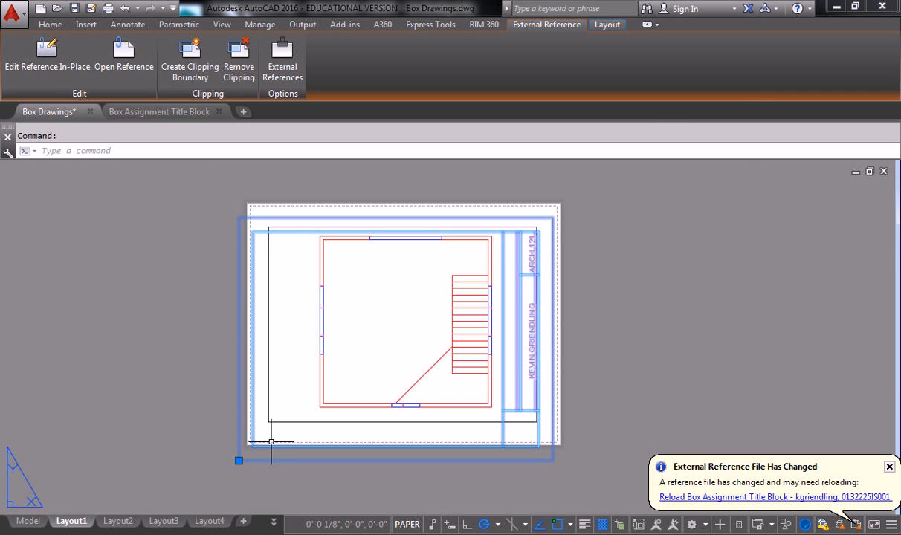
scroll(249, 458, up, 2)
scroll(238, 446, down, 2)
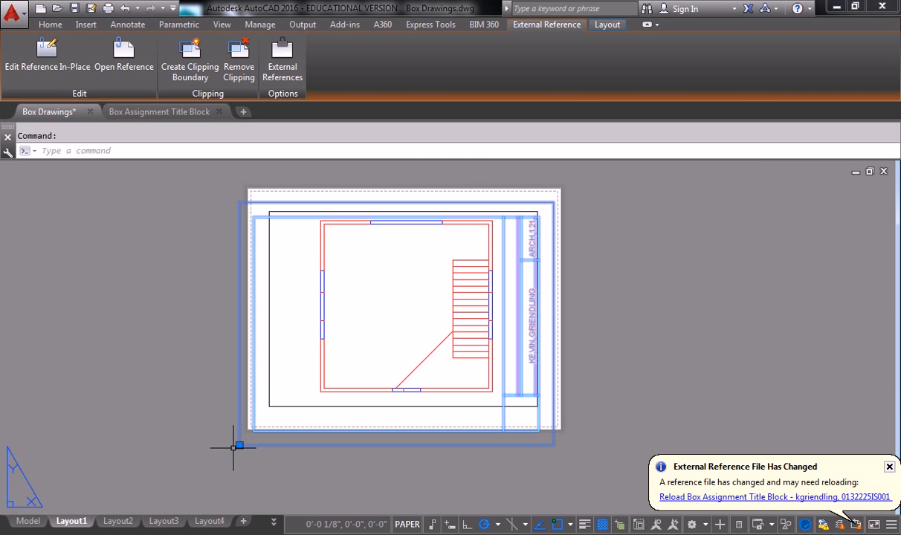
key(Escape)
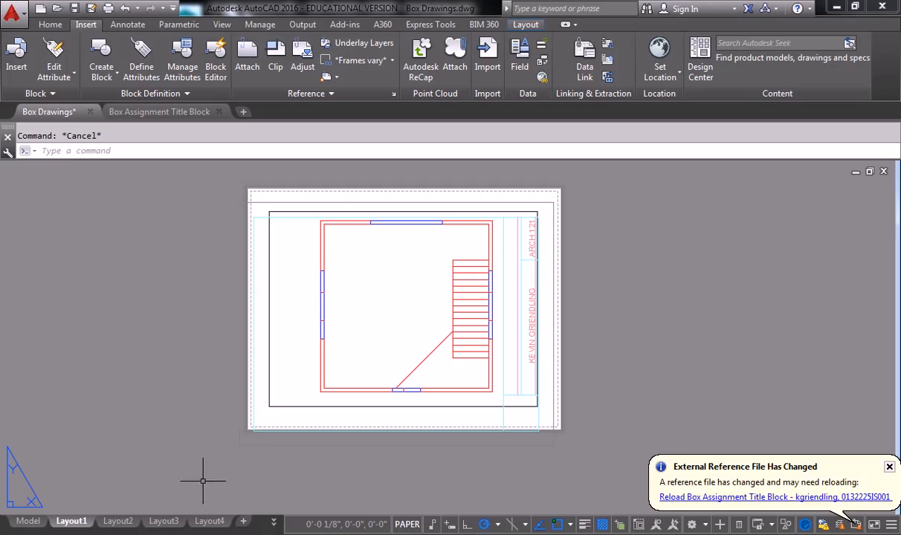
mouse_move(89, 525)
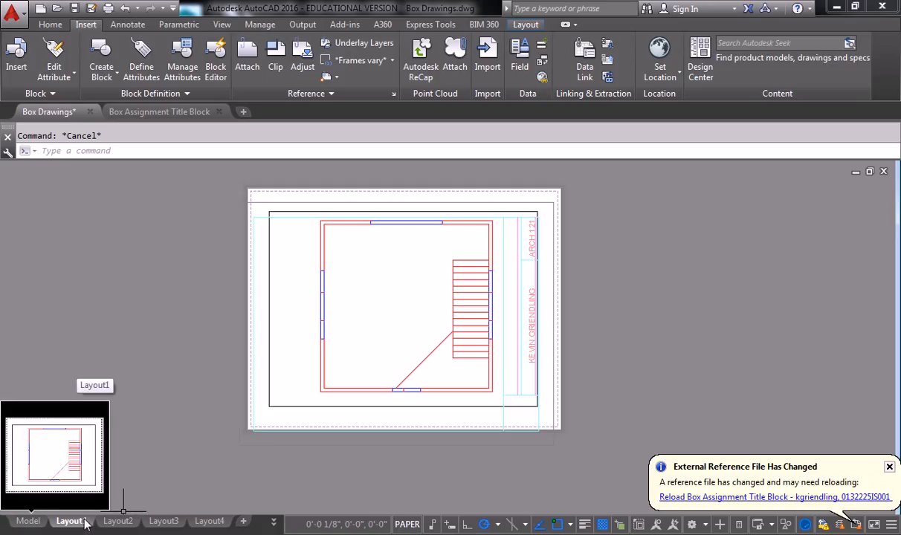
Edit Layout1's page setup and review the Adobe PDF printer's port, paper and orientation settings.
right_click(87, 524)
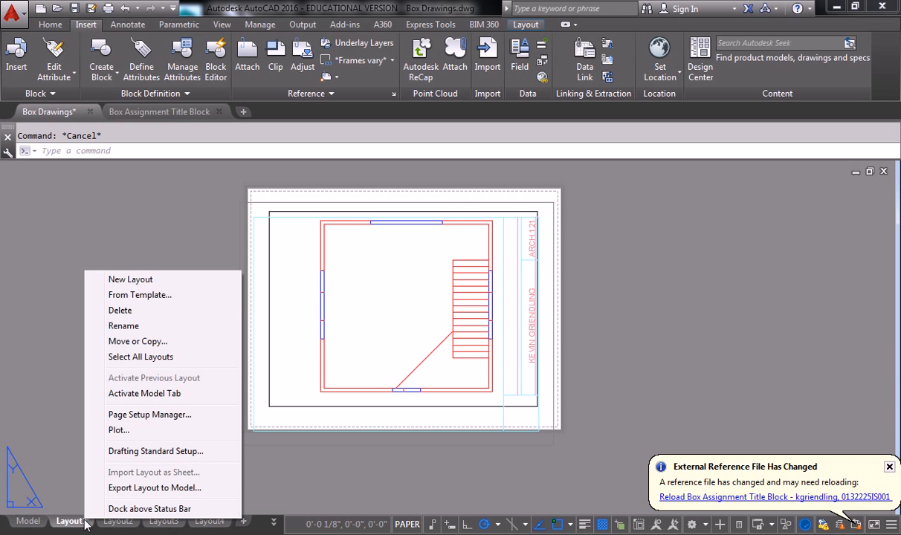
click(164, 413)
click(559, 249)
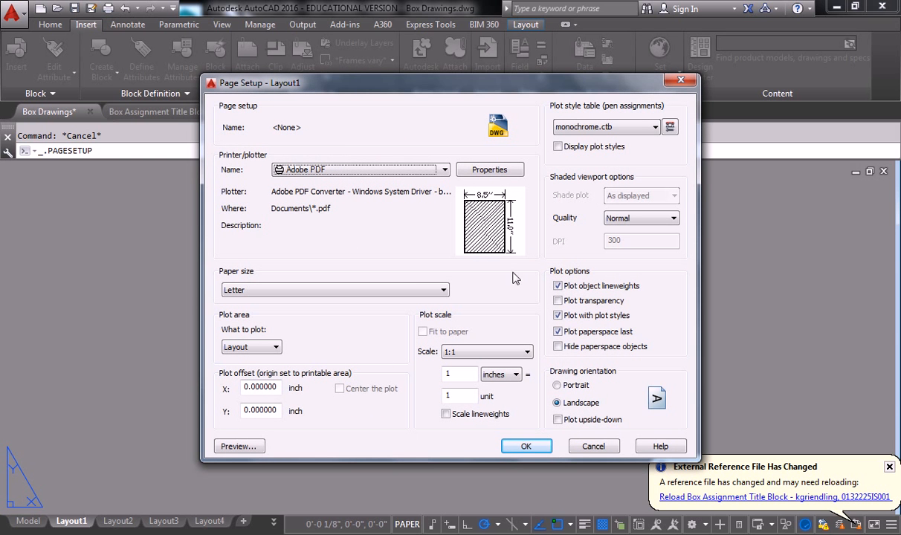
click(490, 172)
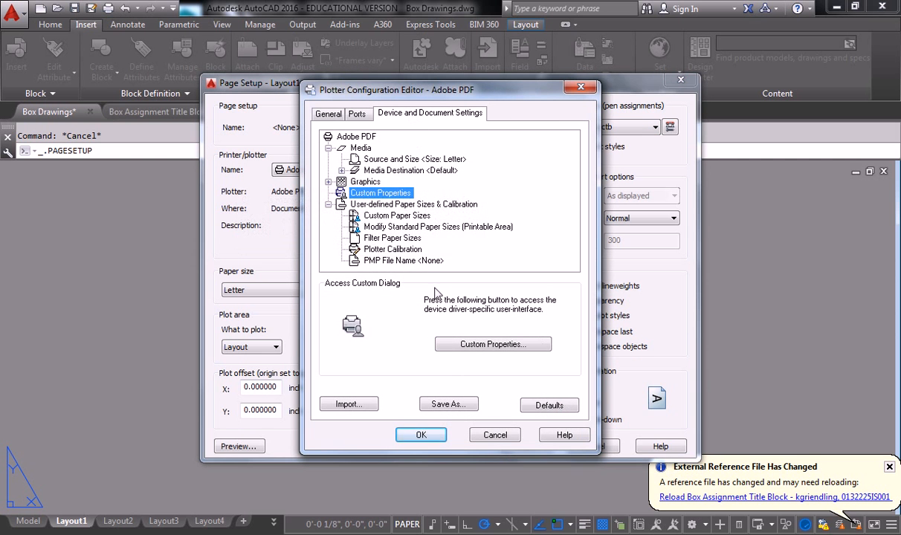
click(352, 113)
click(430, 114)
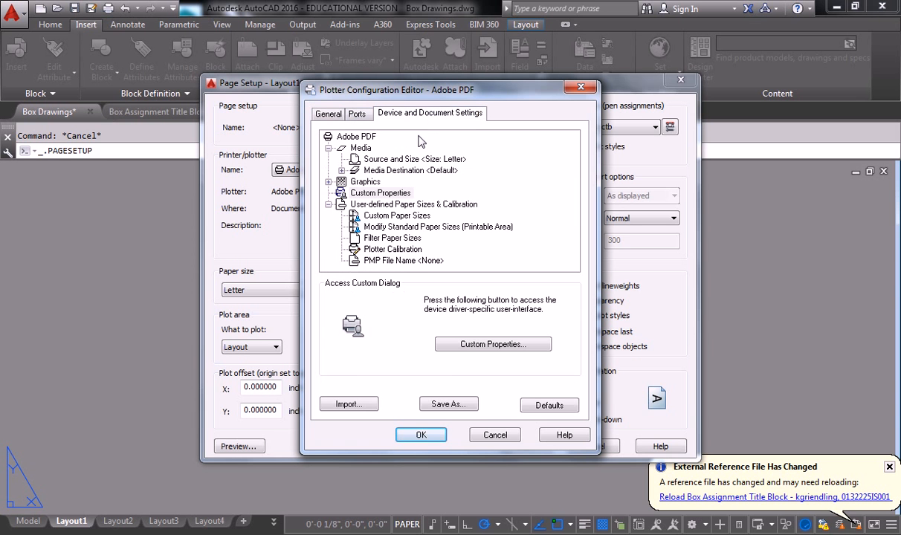
click(462, 342)
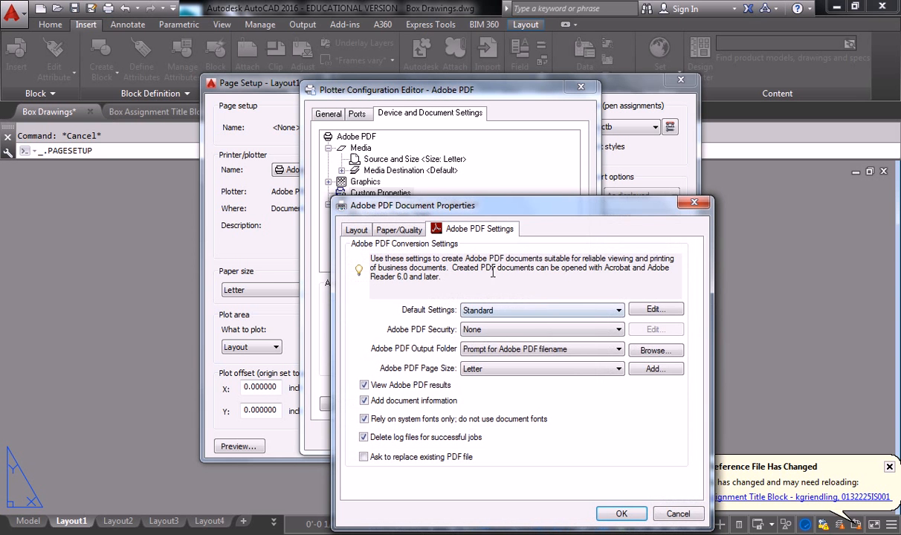
click(391, 229)
click(355, 229)
Keep Letter paper in the Adobe PDF advanced options and close the page setup dialogs.
click(661, 486)
click(521, 256)
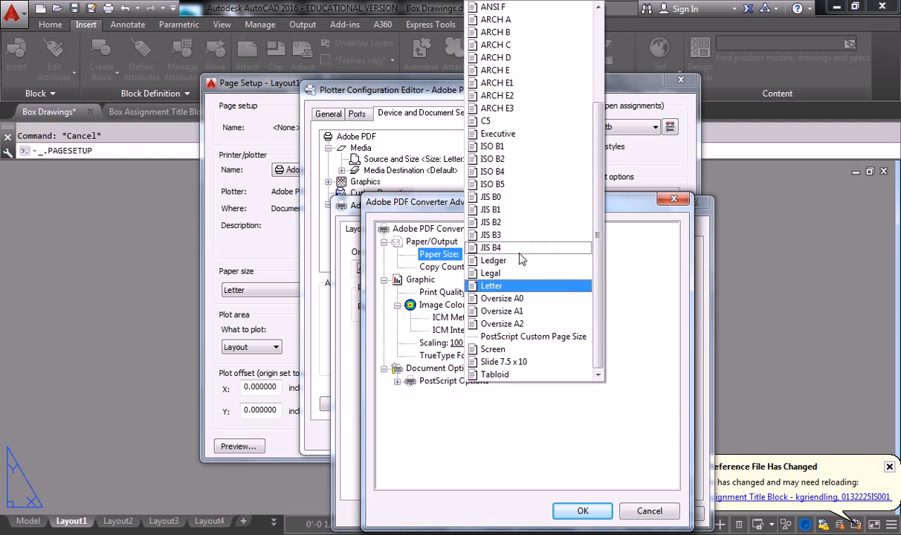
click(521, 256)
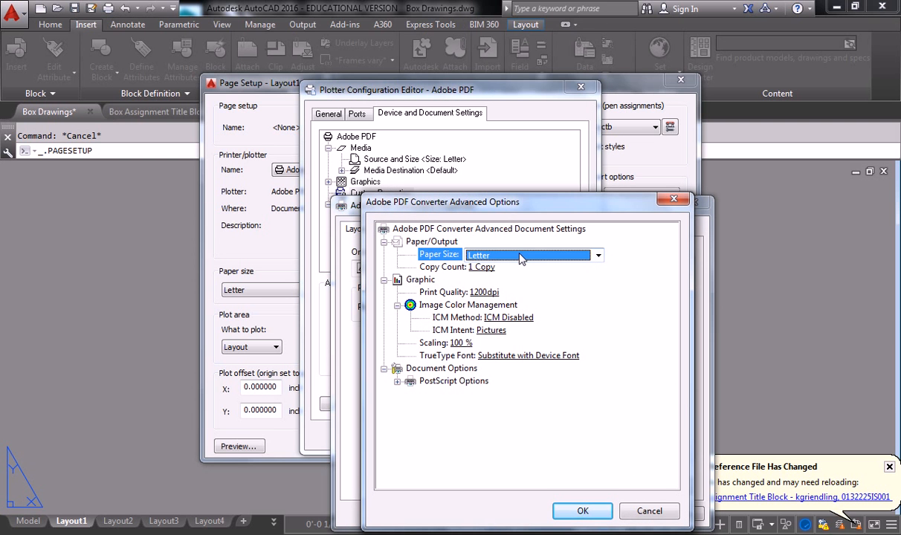
key(Return)
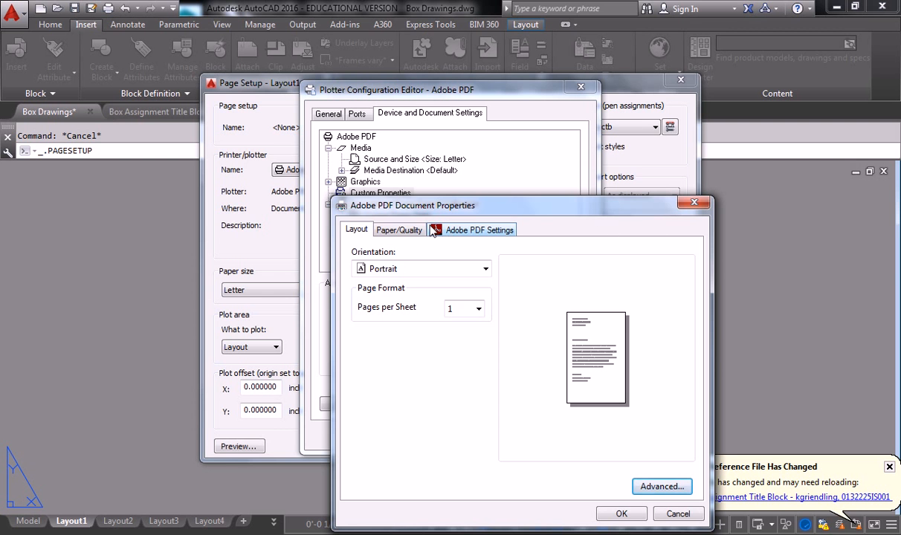
click(388, 228)
click(456, 227)
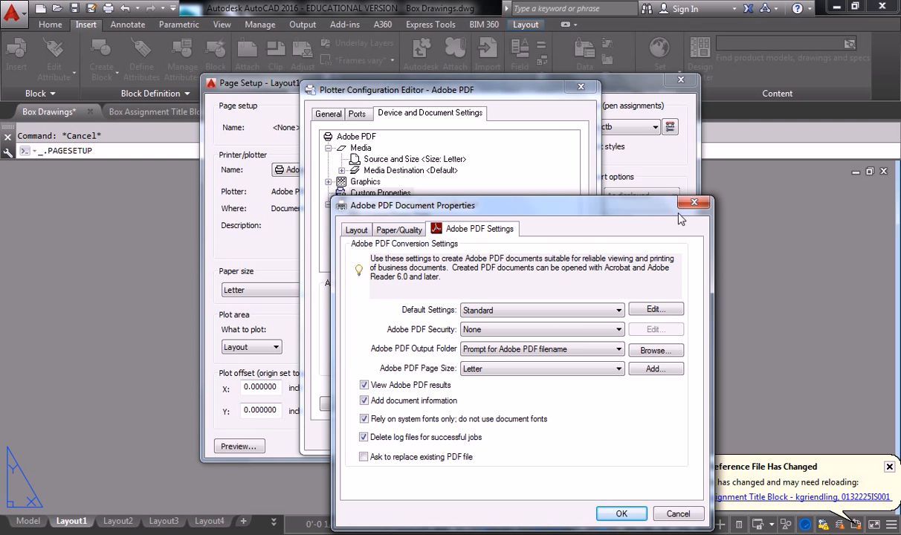
key(Return)
key(Return)
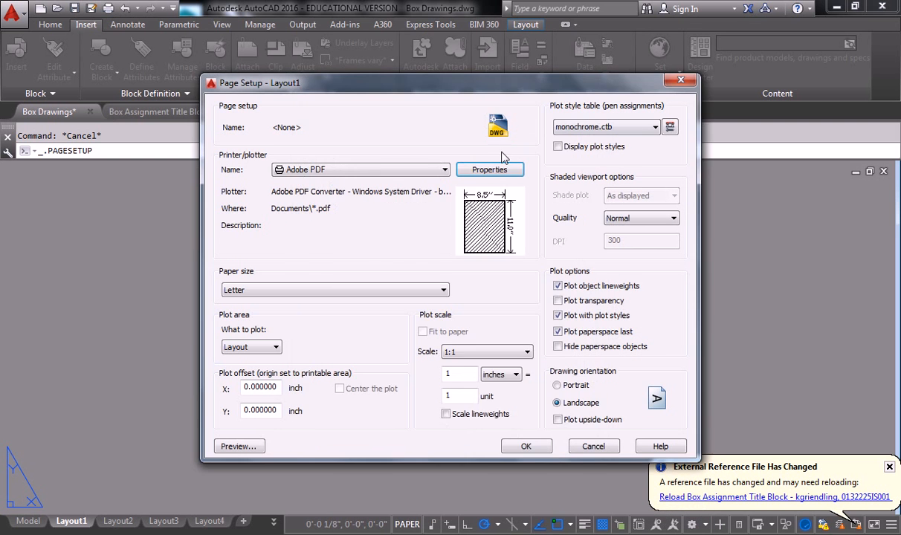
key(Return)
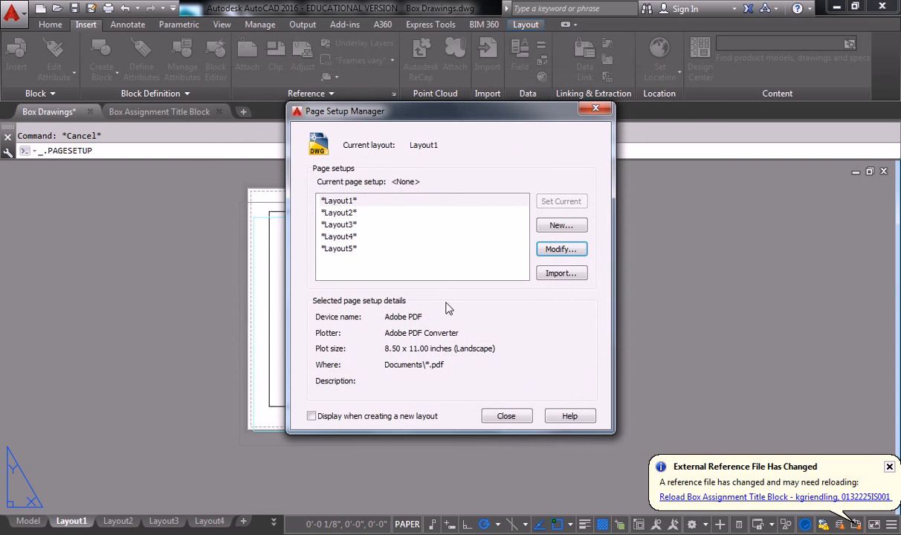
click(500, 414)
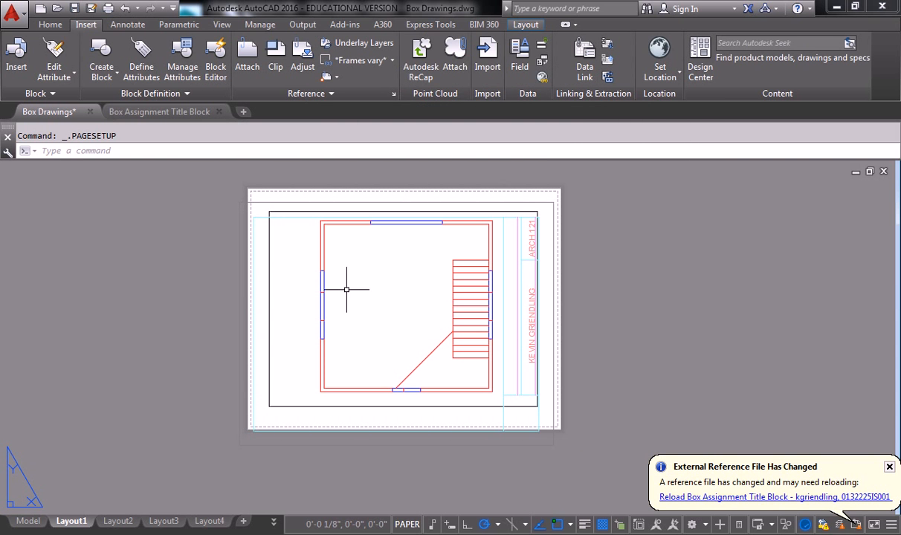
Select the title block xref and move its lower-left grip toward the sheet's lower-left corner.
click(289, 187)
click(257, 201)
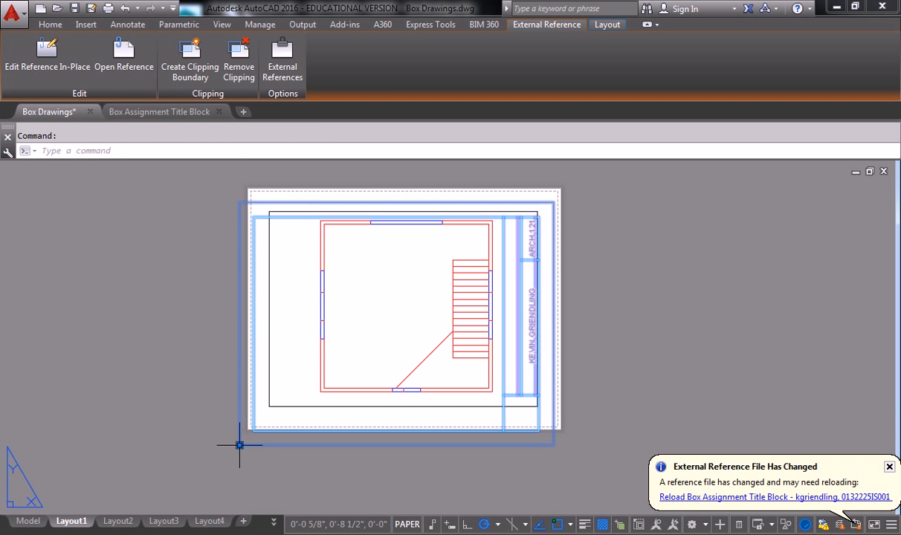
click(239, 444)
scroll(251, 417, up, 6)
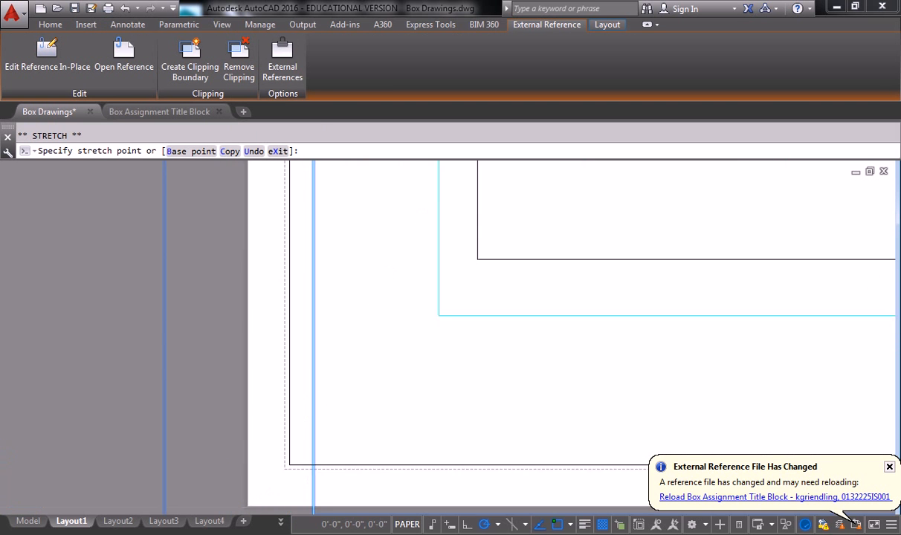
scroll(297, 454, up, 3)
click(281, 470)
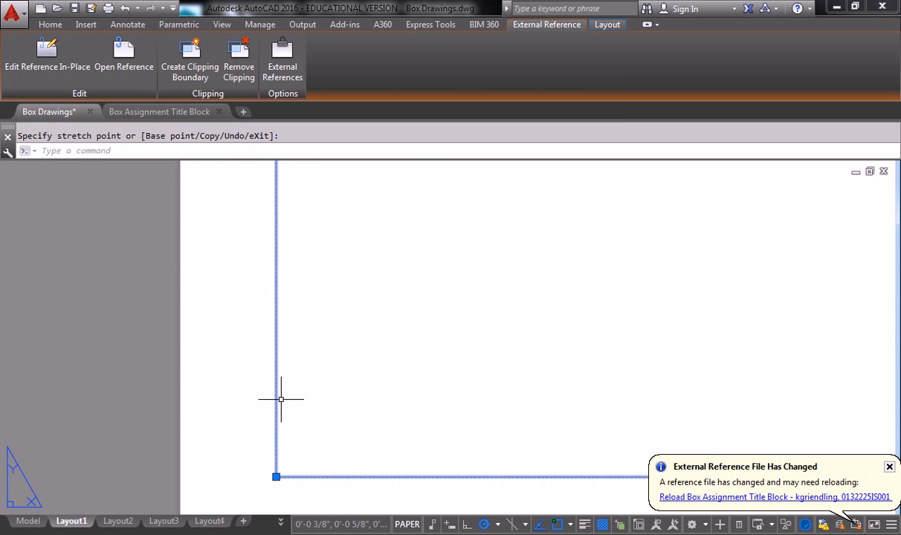
scroll(290, 388, down, 6)
middle_drag(323, 346, 286, 379)
scroll(303, 365, down, 3)
middle_drag(342, 331, 296, 346)
scroll(297, 388, down, 2)
scroll(294, 346, up, 2)
scroll(285, 350, down, 2)
scroll(273, 346, up, 2)
scroll(303, 340, down, 2)
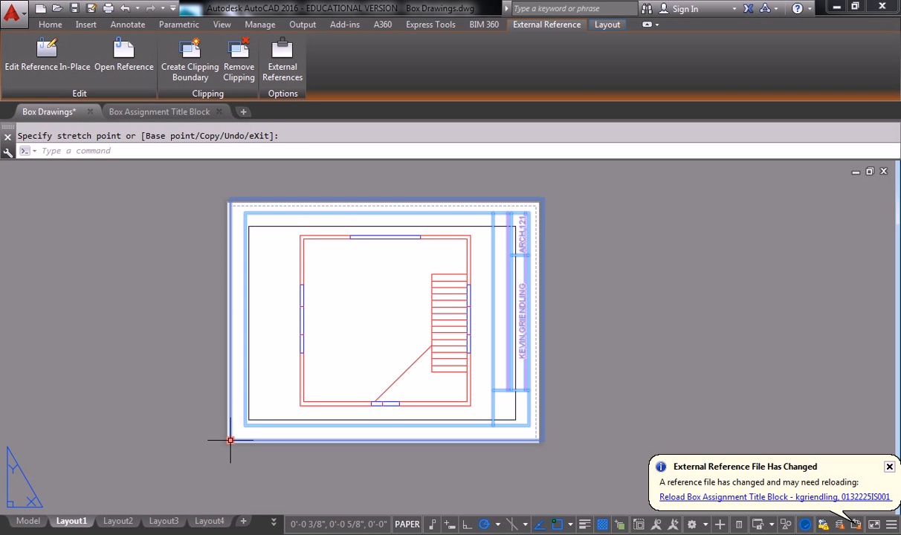
Snap the title block's lower-left corner exactly onto the paper corner and deselect it.
click(230, 440)
scroll(231, 439, up, 5)
scroll(208, 458, up, 5)
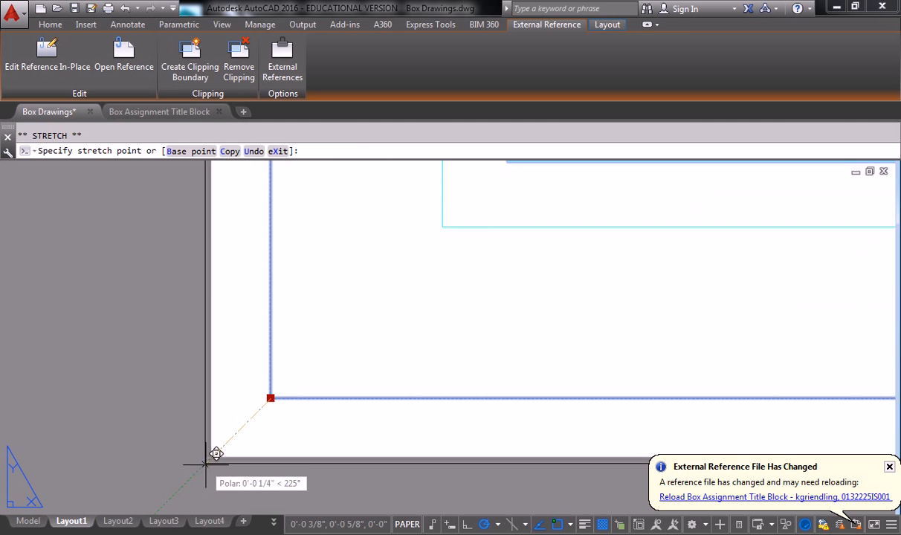
click(211, 457)
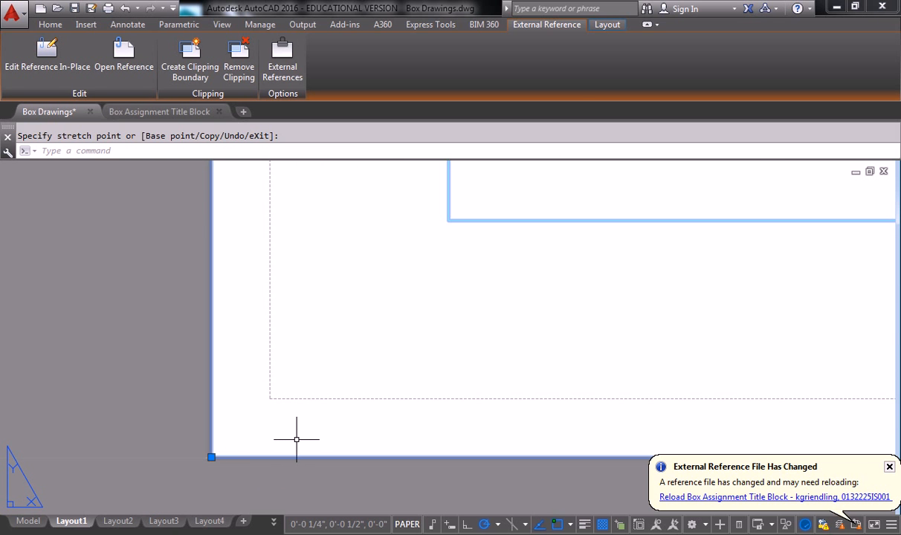
scroll(294, 438, down, 6)
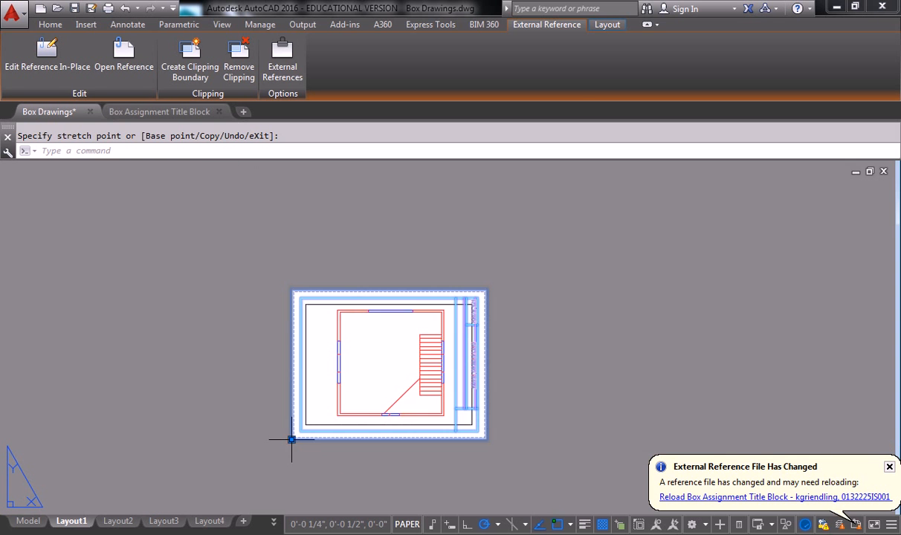
key(Escape)
scroll(305, 394, up, 4)
scroll(341, 389, down, 2)
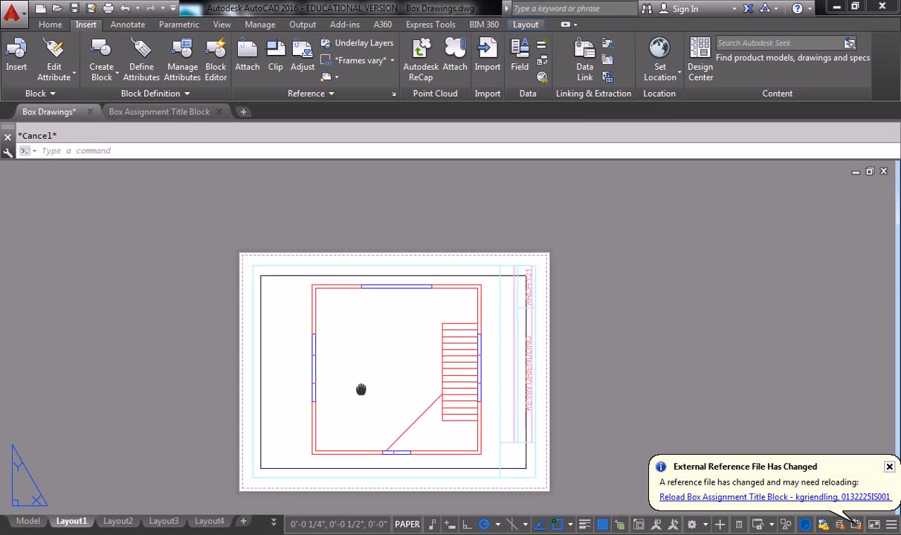
Pull the floor plan viewport's right edge left and left edge right to hug the plan.
middle_drag(381, 372, 391, 333)
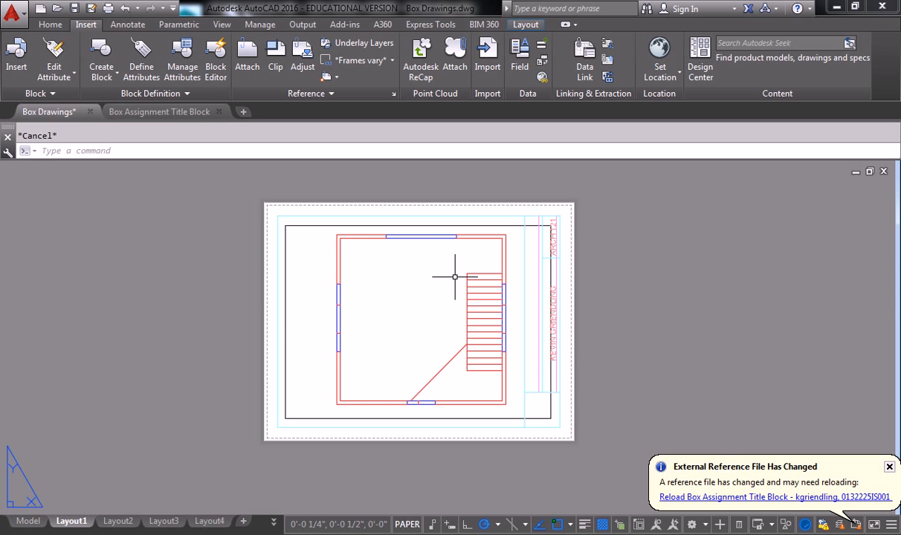
click(520, 225)
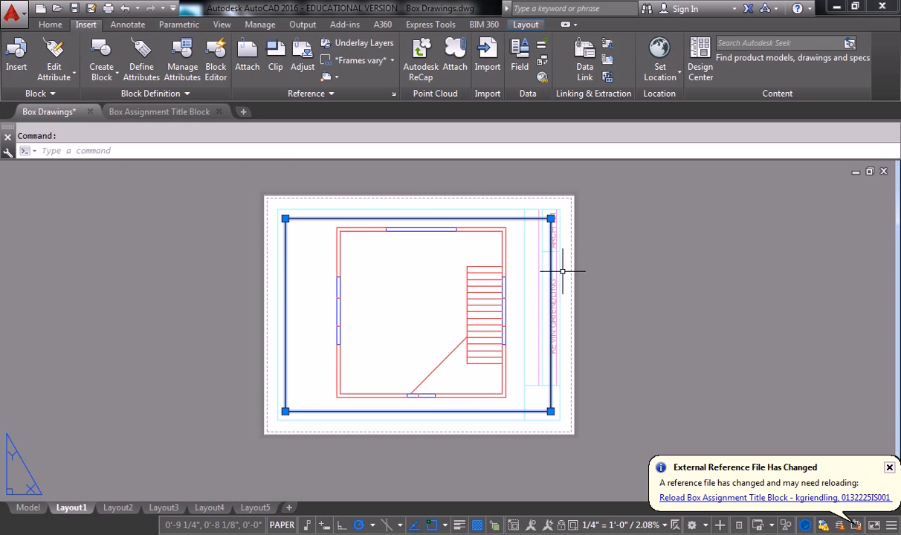
click(550, 218)
click(516, 218)
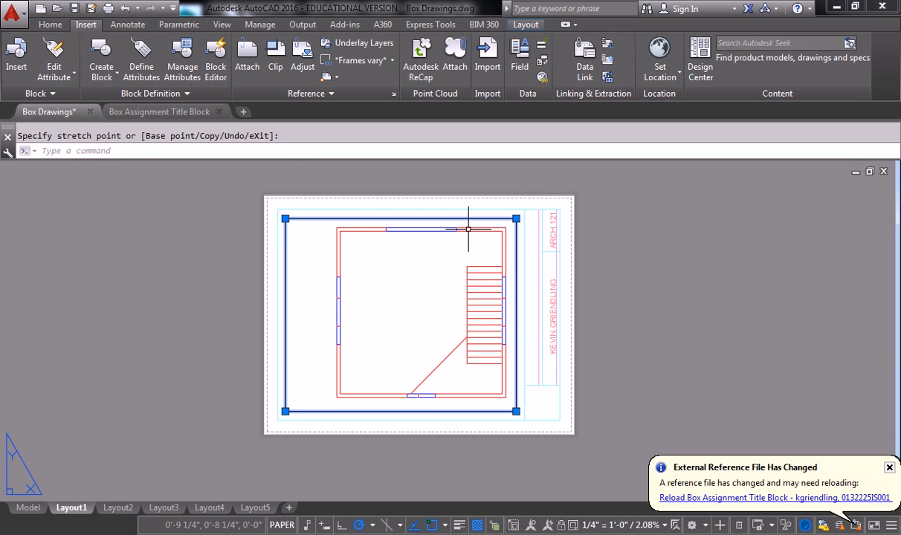
click(285, 219)
click(329, 218)
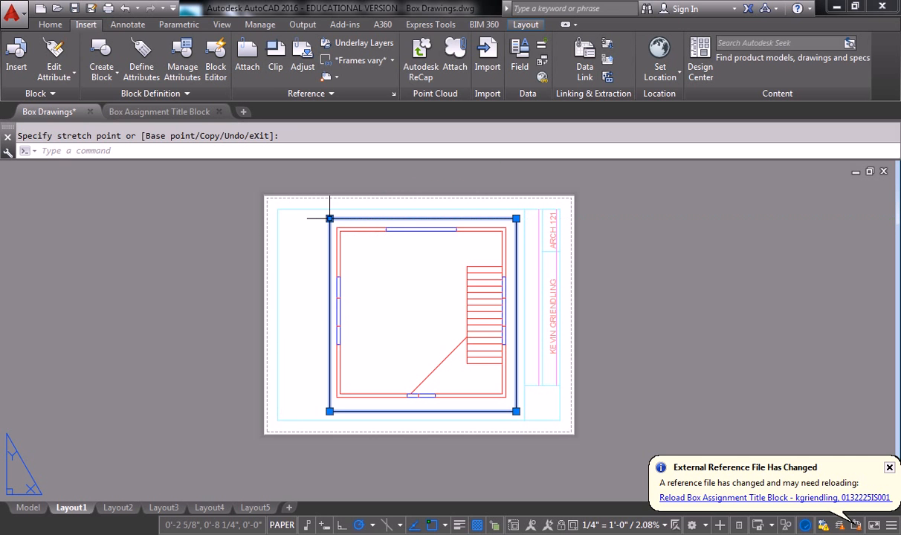
click(515, 411)
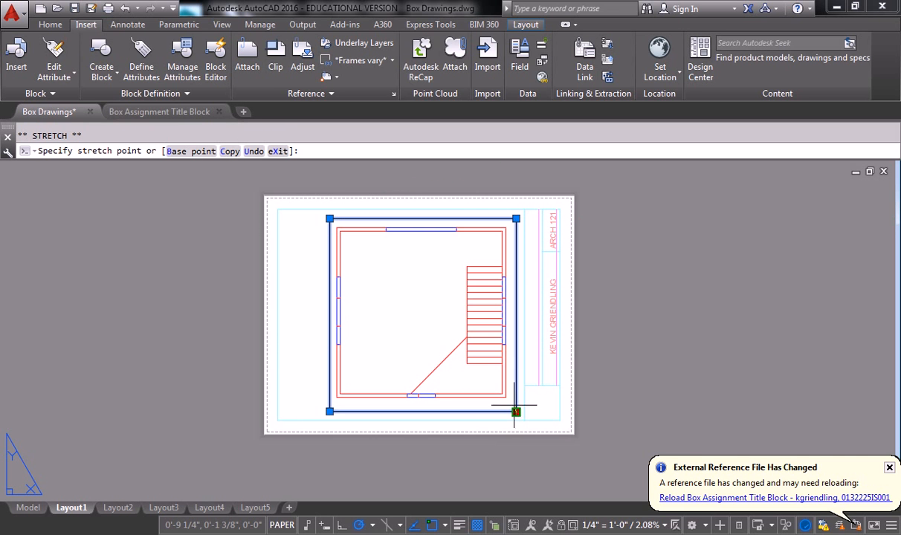
scroll(516, 411, up, 3)
scroll(509, 405, down, 10)
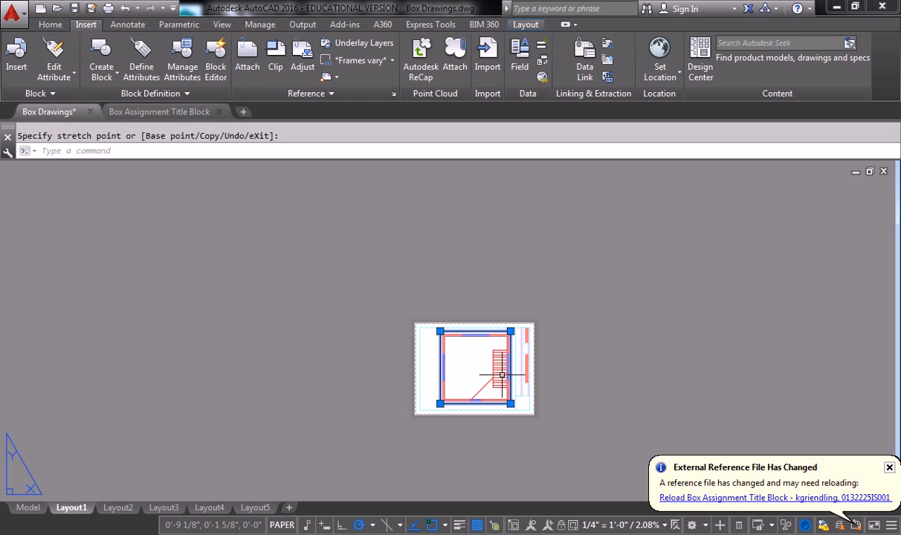
key(Escape)
scroll(476, 365, up, 5)
middle_drag(502, 352, 493, 282)
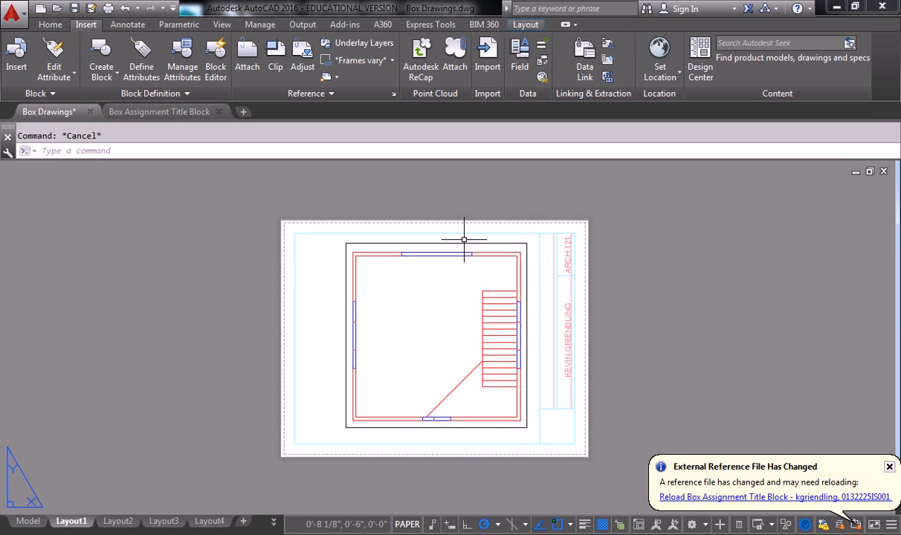
Move the floor plan viewport down and left to centre it inside the title block border.
click(463, 237)
text(m)
key(Return)
click(250, 305)
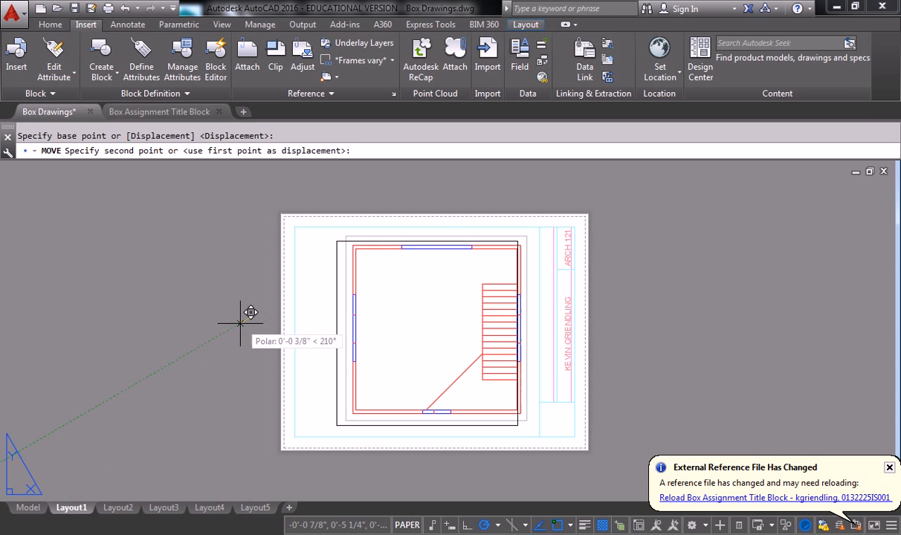
click(234, 316)
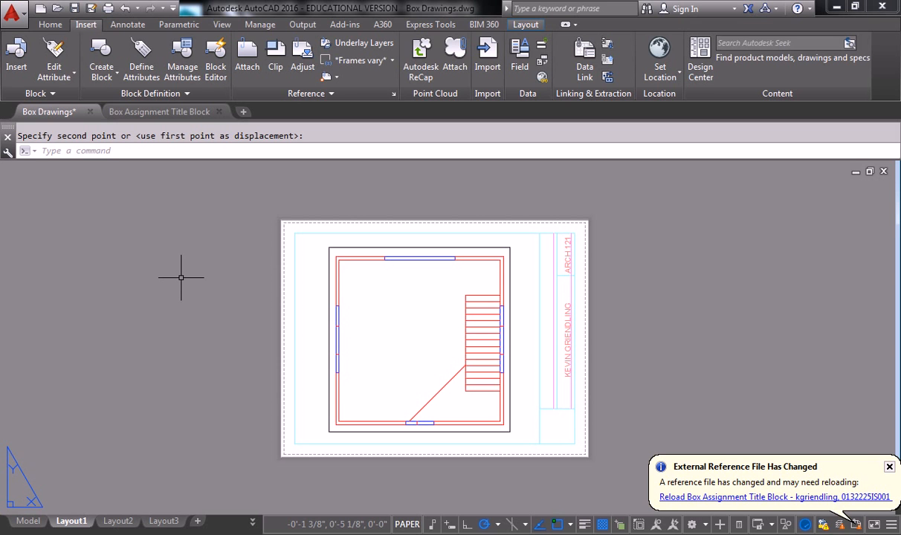
Copy the Box Assignment Title Block xref to the clipboard.
key(Escape)
click(282, 326)
key(ctrl+c)
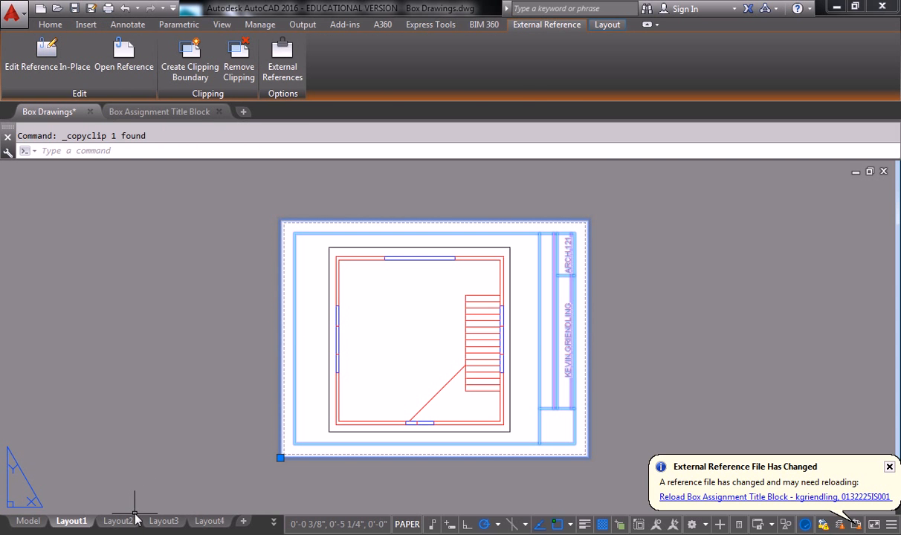
Paste the title block onto Layout2 at the paper's lower-left corner.
click(118, 521)
middle_drag(272, 342, 324, 329)
scroll(325, 331, down, 1)
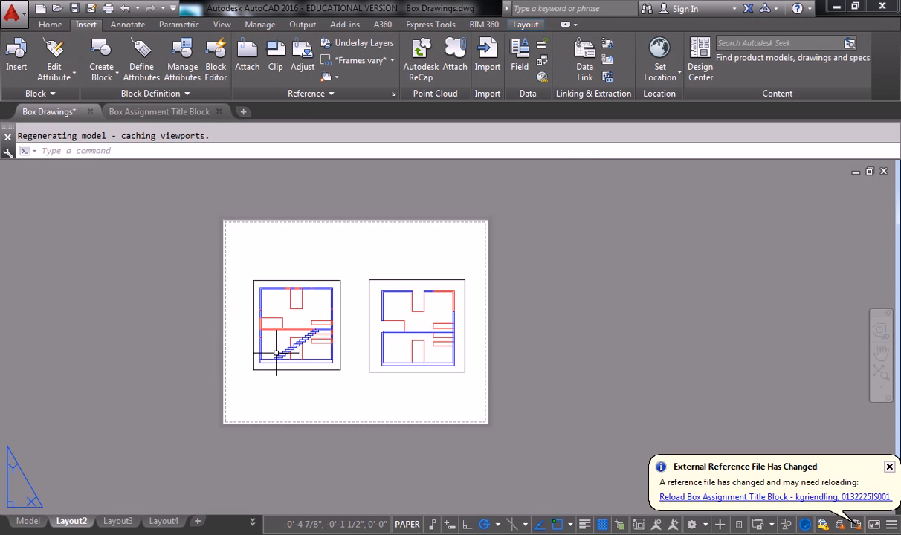
key(ctrl+v)
scroll(222, 422, up, 5)
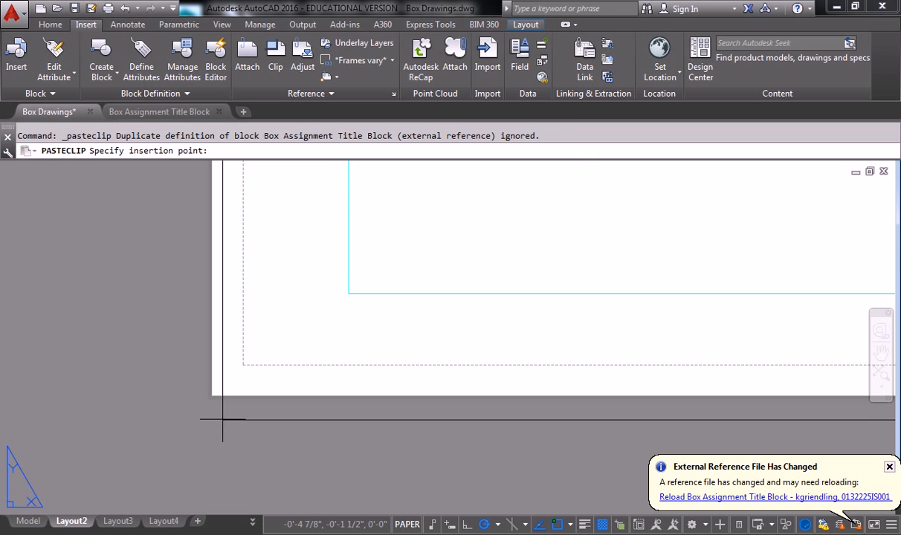
click(209, 399)
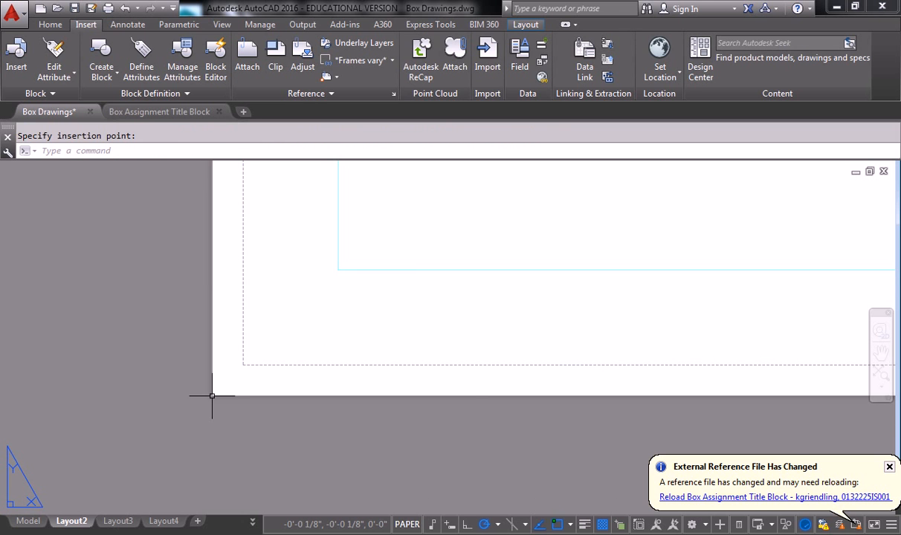
scroll(210, 397, down, 5)
key(Escape)
Select the left plan viewport and start moving it, then abandon the move.
click(322, 227)
click(251, 306)
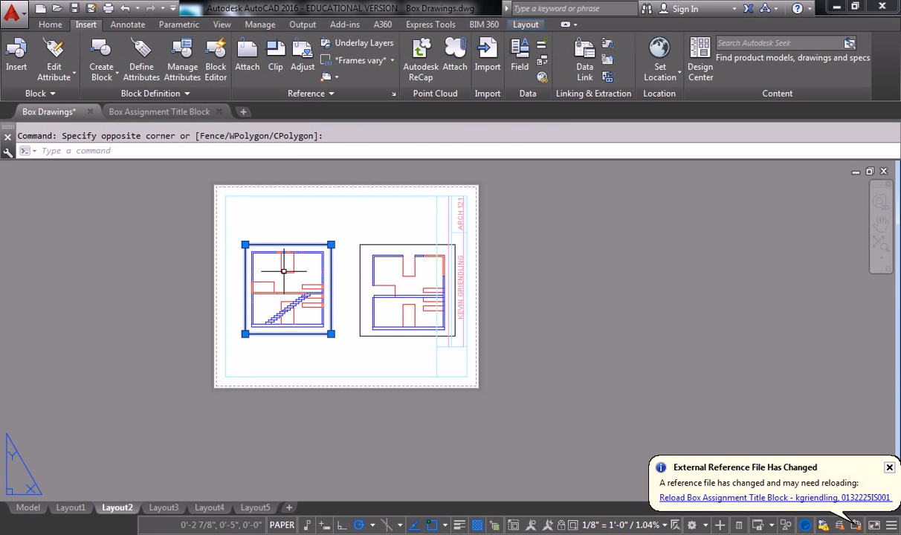
text(m)
key(Return)
scroll(316, 272, up, 3)
click(341, 173)
key(Escape)
Move the right plan viewport left so it sits inside the title block border.
click(556, 195)
click(518, 231)
text(m)
key(Return)
click(555, 183)
click(485, 184)
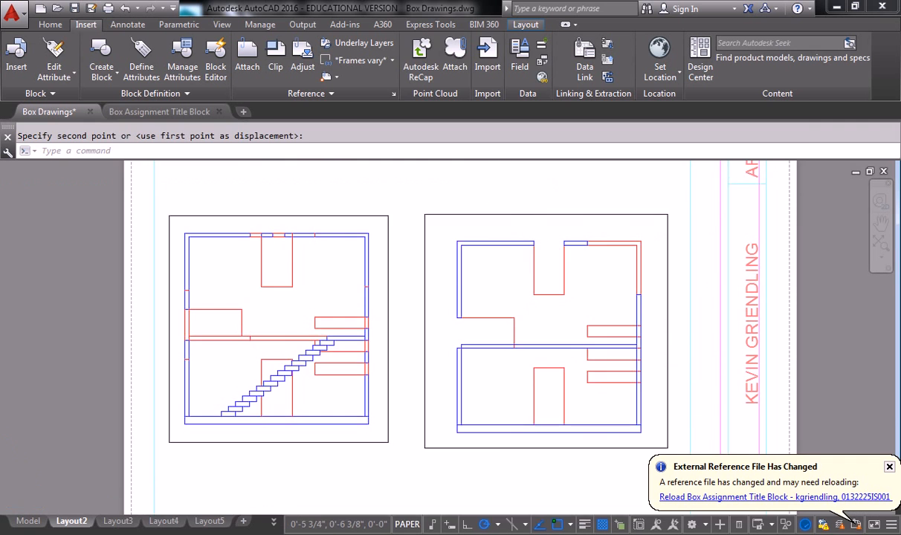
scroll(550, 252, down, 5)
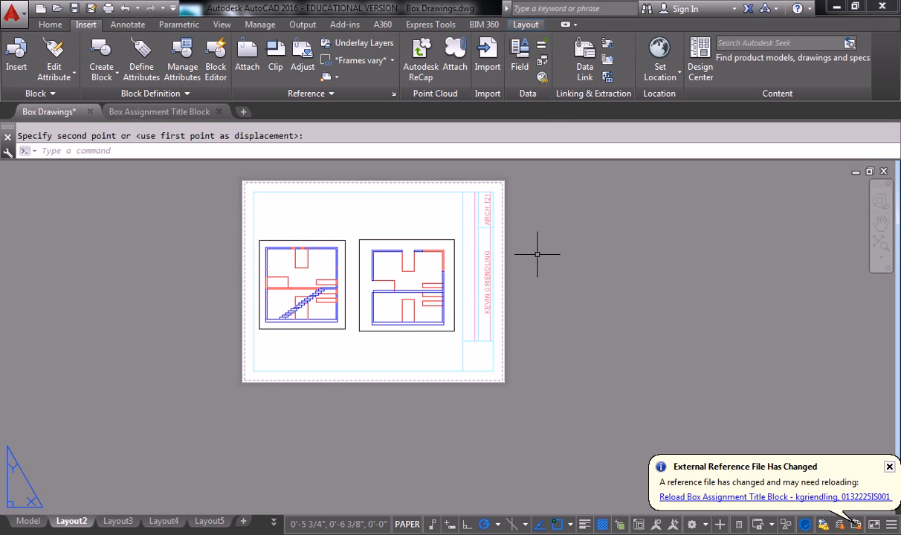
click(678, 534)
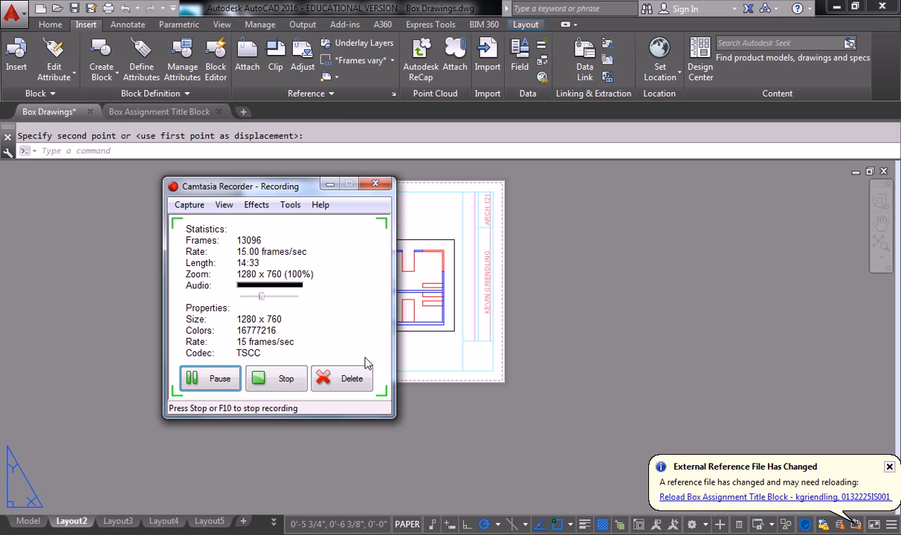